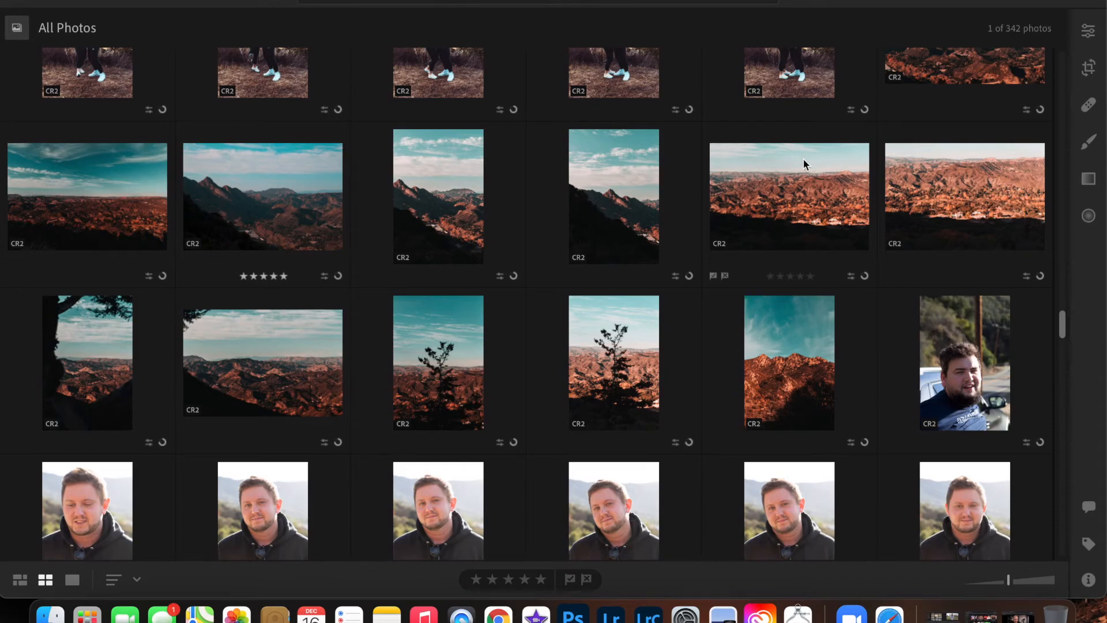
# Open the five-star mountain landscape photo for editing and display the available presets
pyautogui.doubleClick(278, 204)
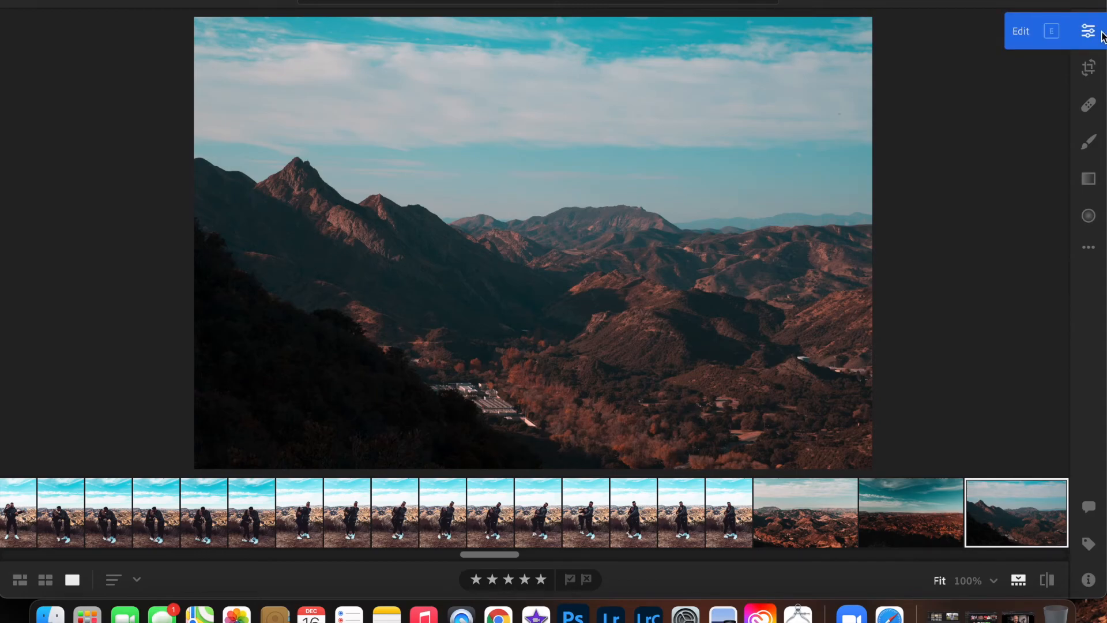
pyautogui.click(1103, 36)
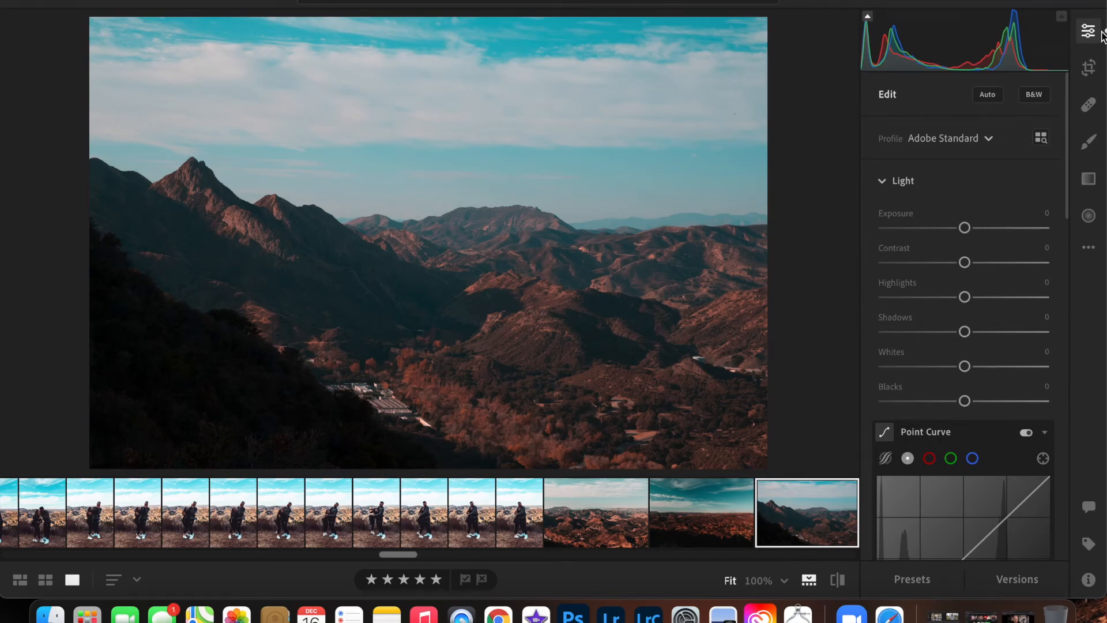
pyautogui.click(912, 580)
pyautogui.click(913, 580)
pyautogui.scroll(-6, 929, 270)
pyautogui.scroll(-5, 929, 270)
pyautogui.scroll(12, 929, 270)
pyautogui.click(915, 590)
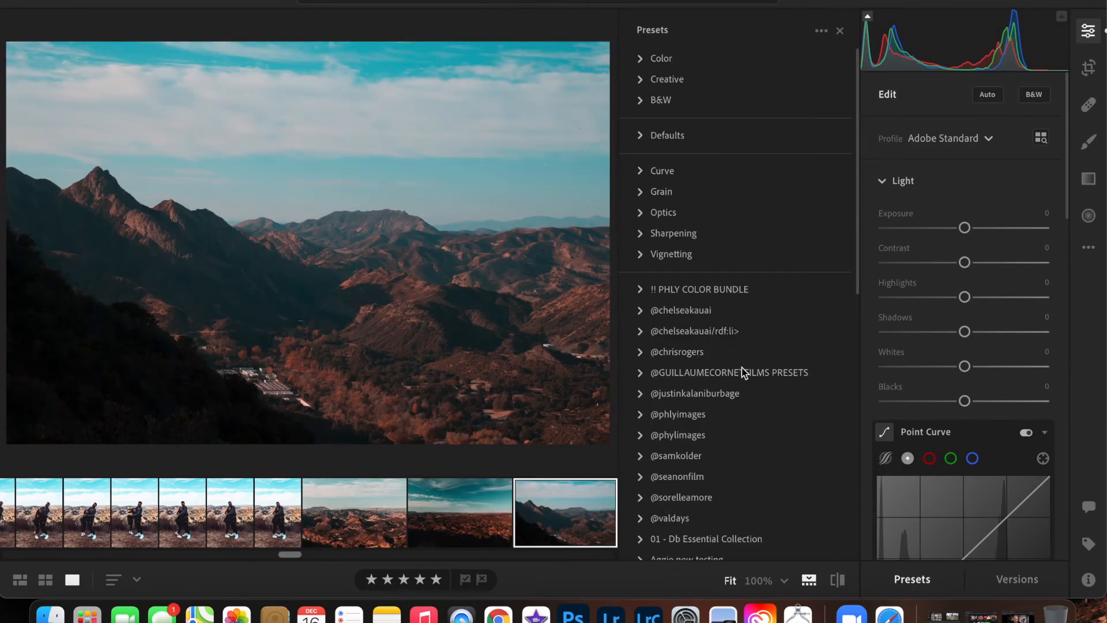
# Find the PM Fall Pack 2018 preset group and expand it to list its presets
pyautogui.scroll(-6, 744, 372)
pyautogui.scroll(6, 744, 372)
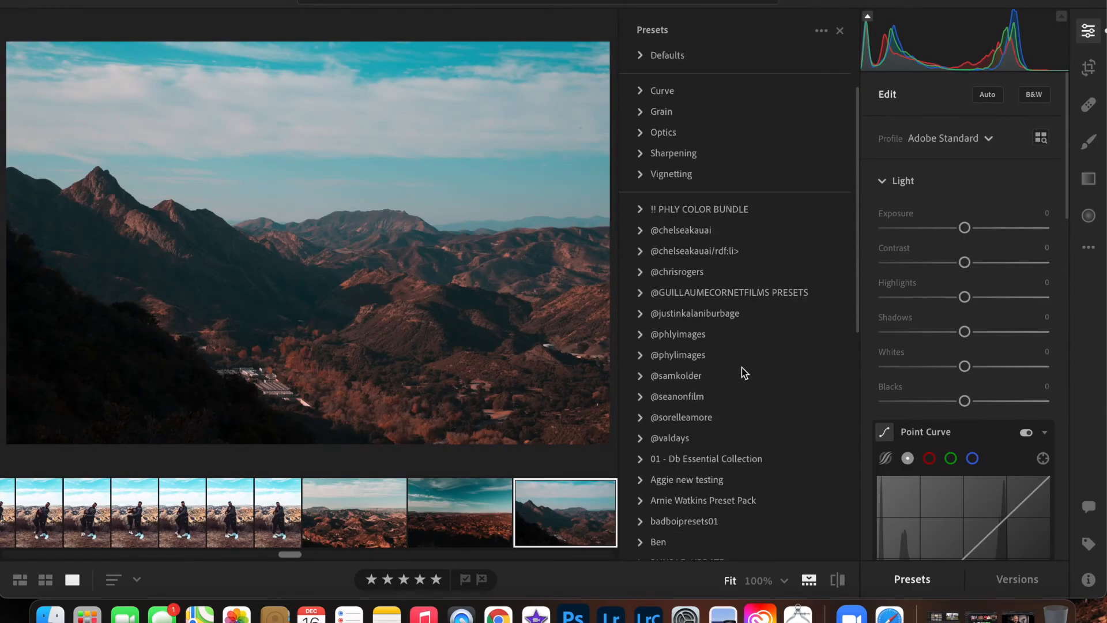
pyautogui.scroll(-8, 745, 372)
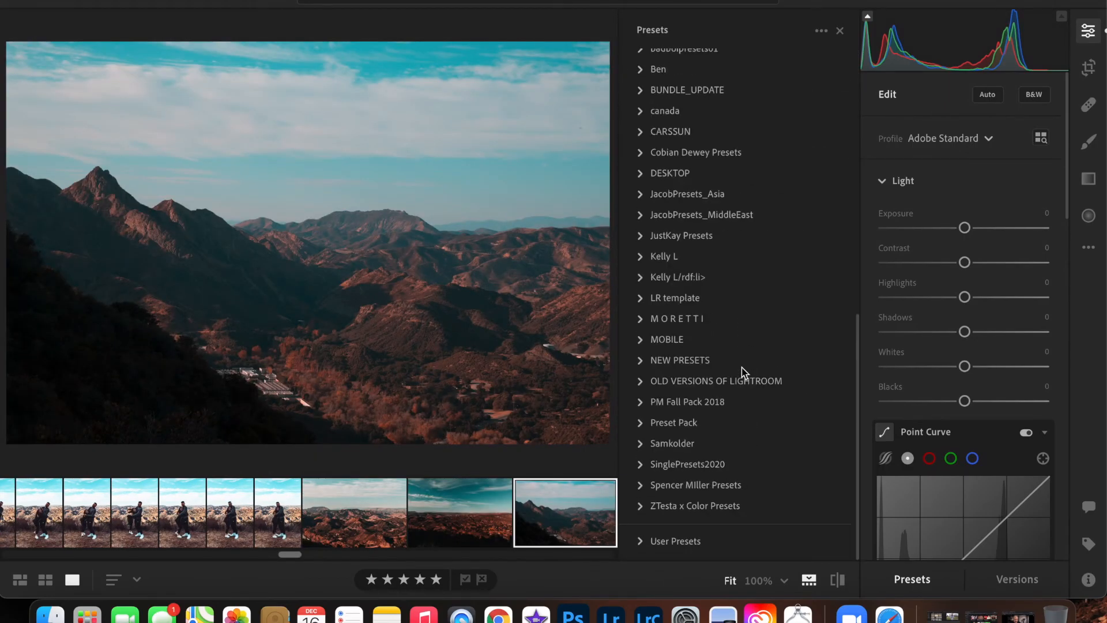
pyautogui.click(640, 402)
pyautogui.scroll(-5, 646, 402)
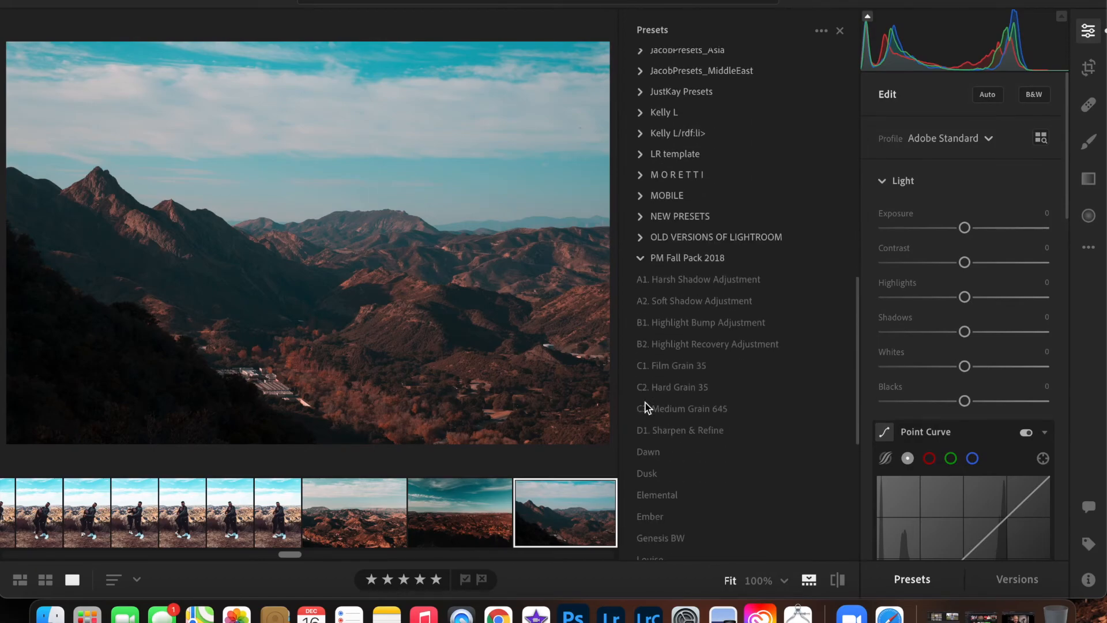
pyautogui.scroll(-5, 646, 402)
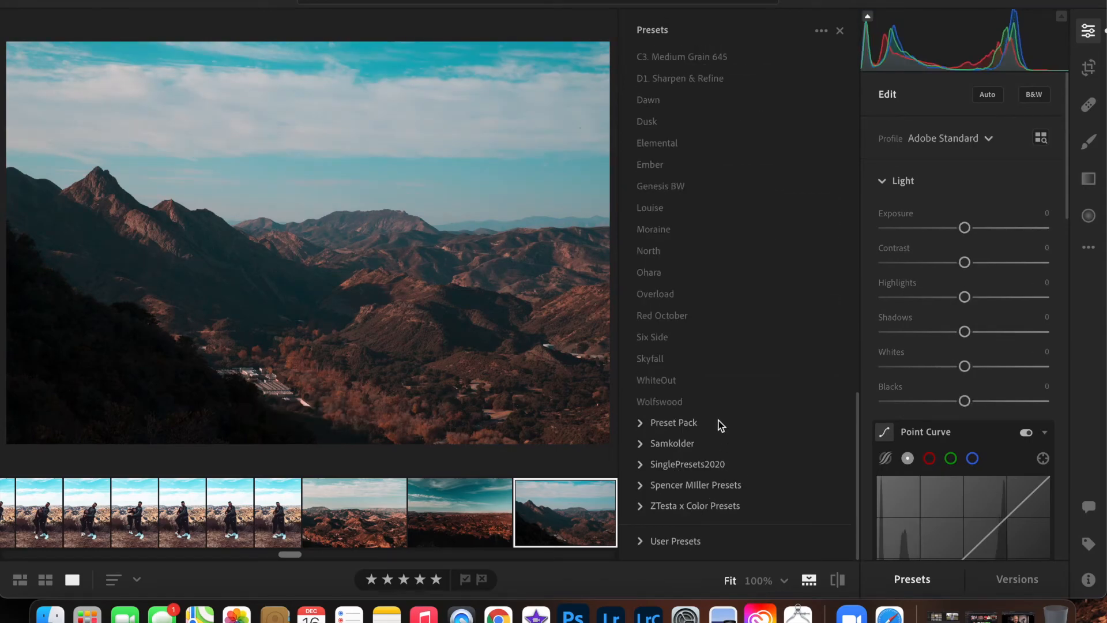
# Compare the Wolfswood, WhiteOut and Skyfall presets on the photo and apply the Ohara preset
pyautogui.click(703, 407)
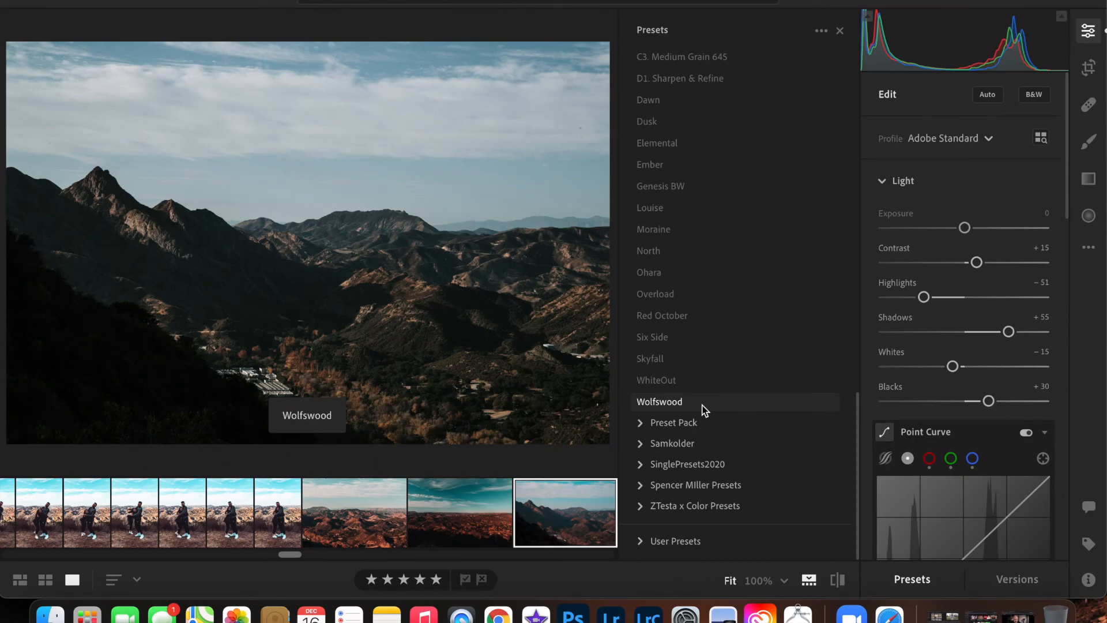
pyautogui.click(698, 383)
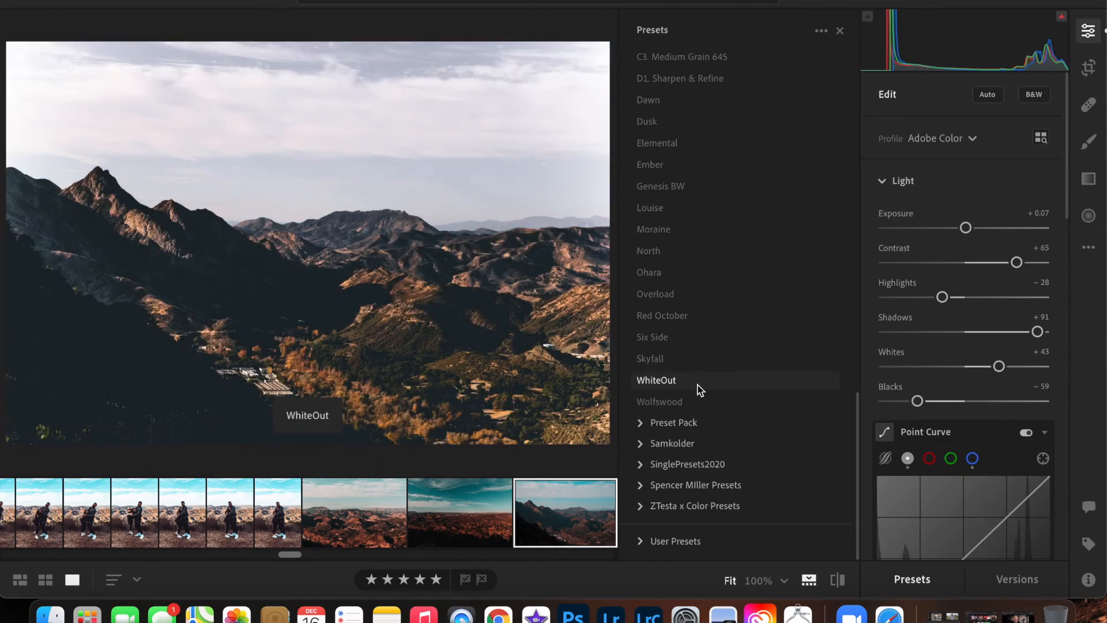
pyautogui.click(703, 361)
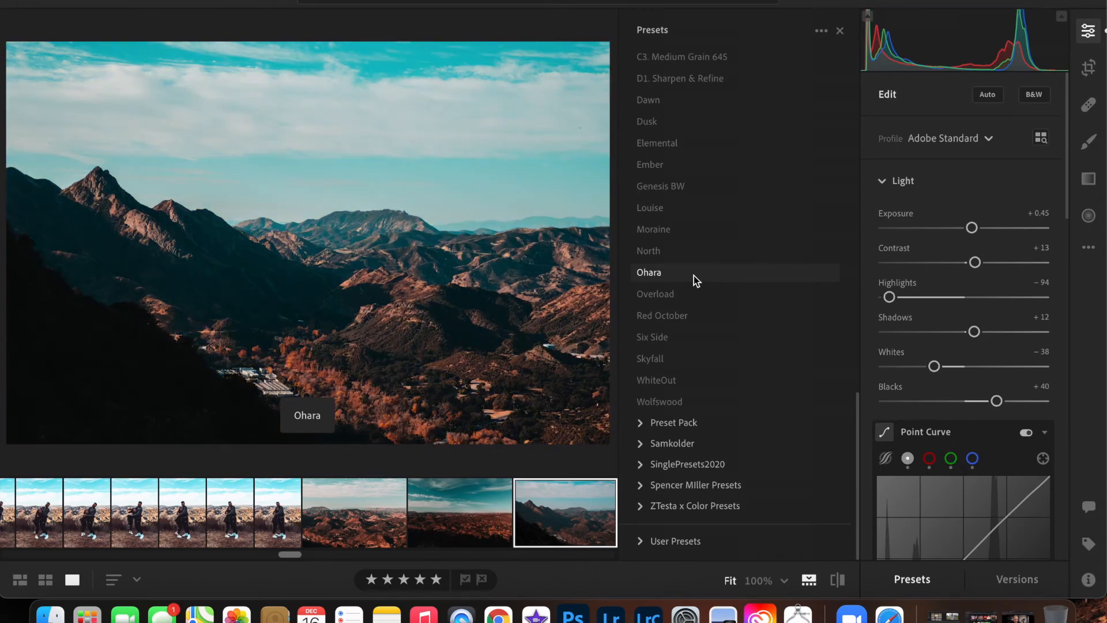
pyautogui.click(694, 275)
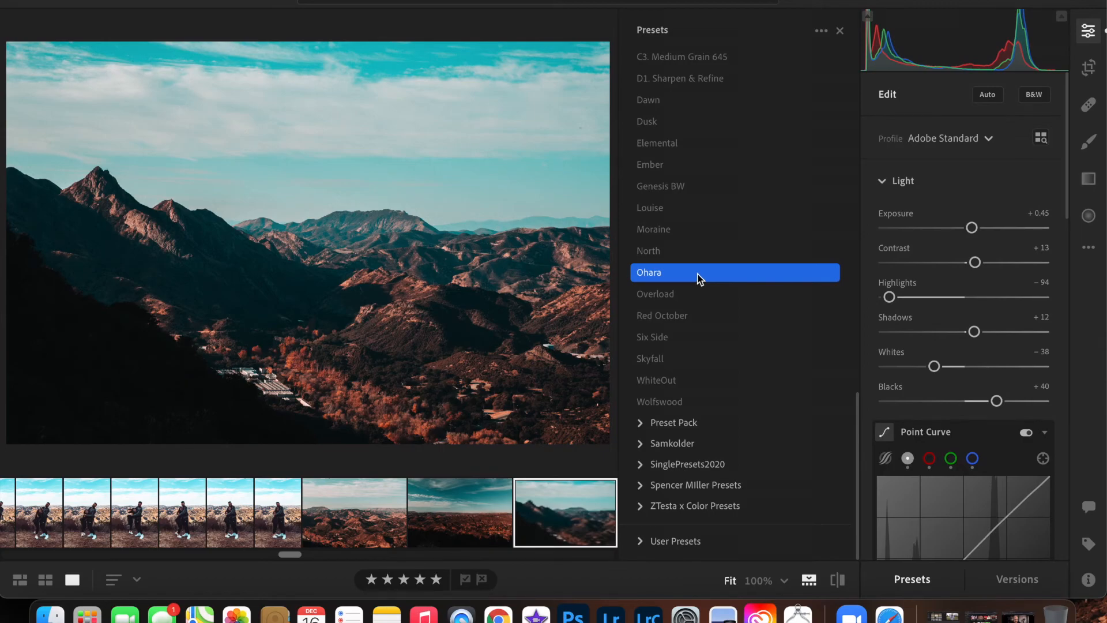
# Warm the photo's white balance by setting the color temperature to about 6461
pyautogui.scroll(-2, 952, 225)
pyautogui.scroll(-2, 952, 225)
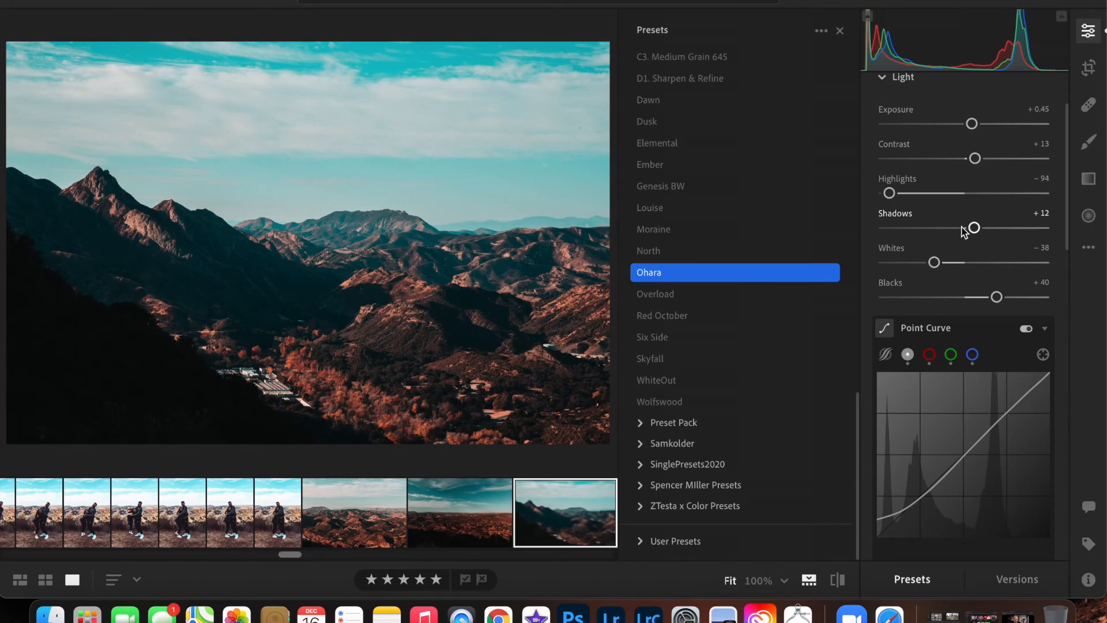
pyautogui.scroll(-12, 961, 227)
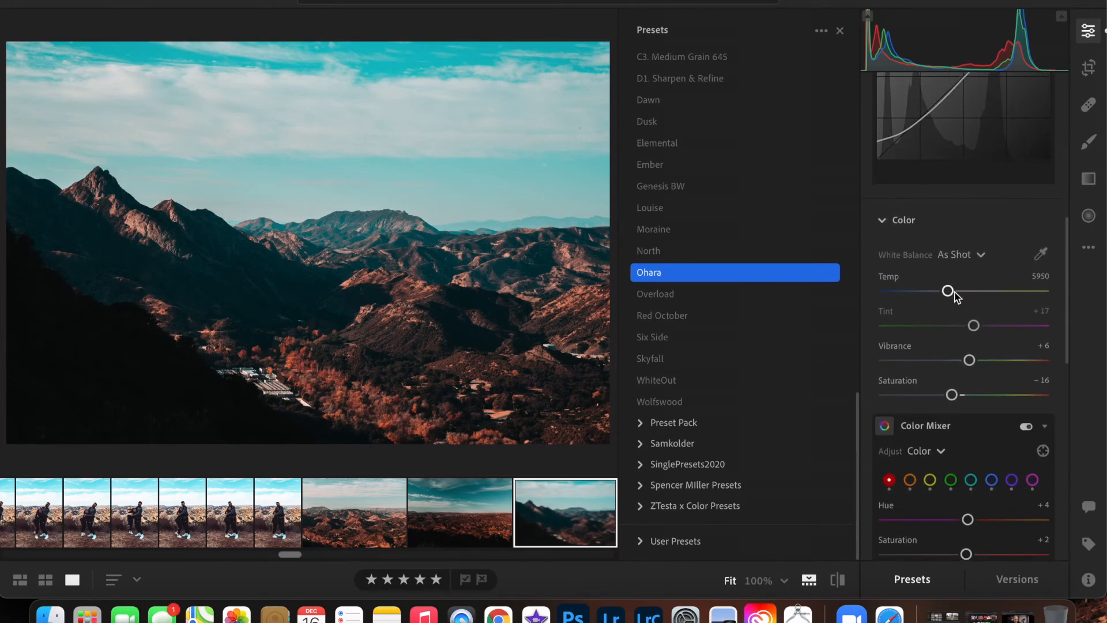
pyautogui.moveTo(948, 291); pyautogui.dragTo(959, 293)
pyautogui.scroll(-1, 959, 296)
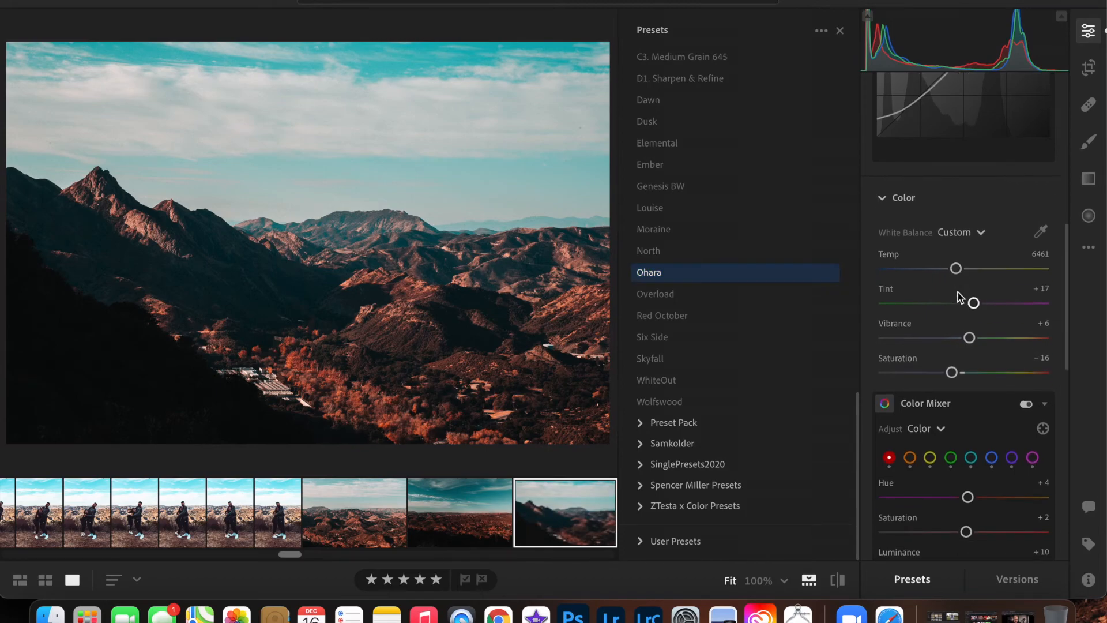
# Set both Clarity and Dehaze to 15 in the photo's effects
pyautogui.scroll(-15, 960, 297)
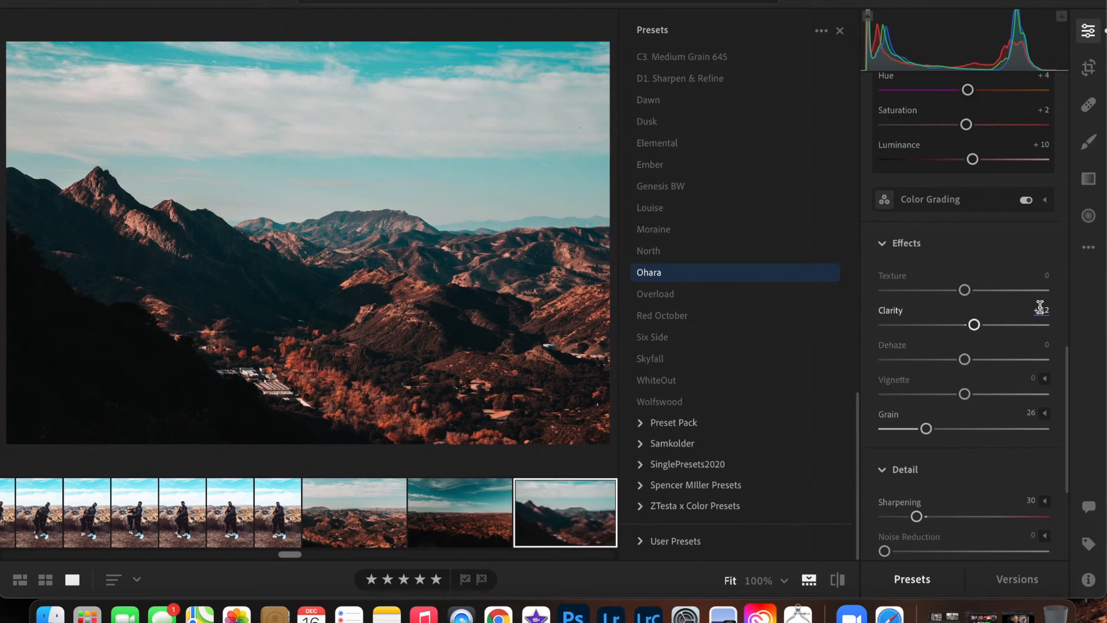
pyautogui.click(1038, 314)
pyautogui.write('15')
pyautogui.press('Return')
pyautogui.click(1043, 344)
pyautogui.write('15')
pyautogui.press('Return')
# Set the photo's Noise Reduction to 10 in the detail adjustments
pyautogui.scroll(-5, 1039, 344)
pyautogui.moveTo(884, 401); pyautogui.dragTo(901, 401)
pyautogui.scroll(-3, 901, 401)
pyautogui.click(886, 456)
# Raise the photo's Vibrance to 8
pyautogui.scroll(10, 965, 414)
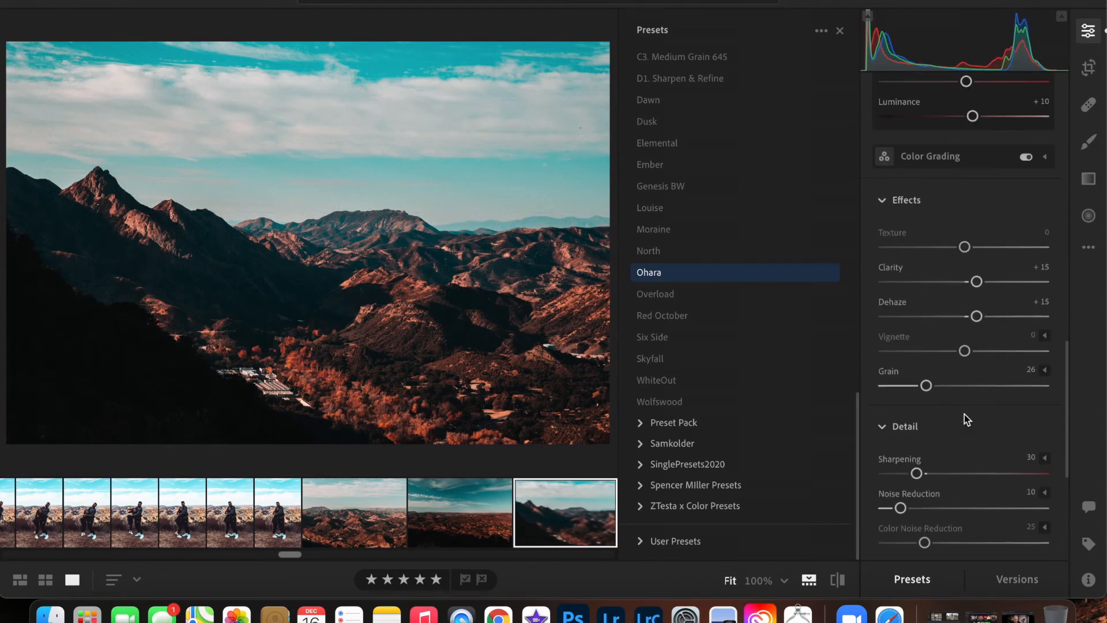
pyautogui.moveTo(970, 362)
pyautogui.mouseDown()
pyautogui.moveTo(948, 362)
pyautogui.moveTo(981, 362)
pyautogui.mouseUp()
pyautogui.click(1037, 350)
pyautogui.write('8')
# Fine-tune the photo's Light adjustments and point curve to refine its contrast
pyautogui.scroll(10, 1011, 394)
pyautogui.moveTo(975, 220)
pyautogui.mouseDown()
pyautogui.moveTo(942, 220)
pyautogui.moveTo(981, 220)
pyautogui.mouseUp()
pyautogui.click(1034, 207)
pyautogui.write('15')
pyautogui.scroll(-4, 984, 304)
pyautogui.moveTo(971, 299); pyautogui.dragTo(968, 298)
pyautogui.click(1005, 263)
pyautogui.moveTo(1005, 263); pyautogui.dragTo(1013, 268)
# In the Color Mixer, set the orange Hue to -7 and Saturation to 0, and adjust the orange Luminance
pyautogui.scroll(-6, 953, 352)
pyautogui.click(910, 379)
pyautogui.moveTo(960, 420); pyautogui.dragTo(953, 425)
pyautogui.click(1041, 405)
pyautogui.write('-7')
pyautogui.click(1041, 440)
pyautogui.write('0')
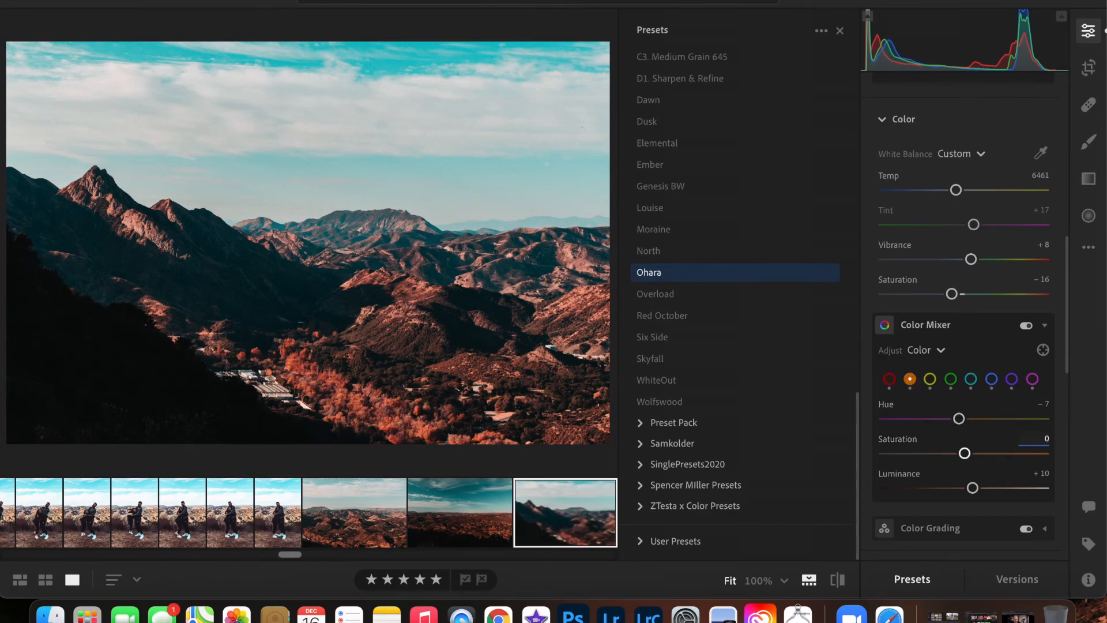
pyautogui.moveTo(976, 491); pyautogui.dragTo(884, 490)
# Place a diagonal linear gradient over the mountains and warm its temperature to about +17
pyautogui.scroll(-5, 972, 489)
pyautogui.scroll(-2, 885, 489)
pyautogui.moveTo(413, 304); pyautogui.dragTo(441, 306)
pyautogui.click(1089, 179)
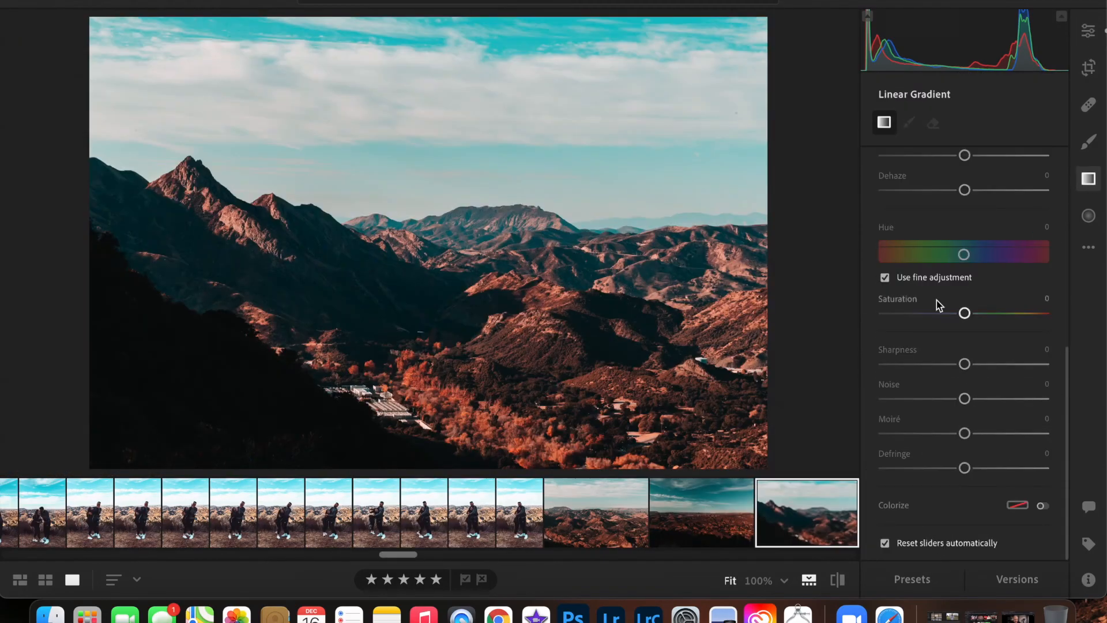
pyautogui.moveTo(198, 242); pyautogui.dragTo(215, 75)
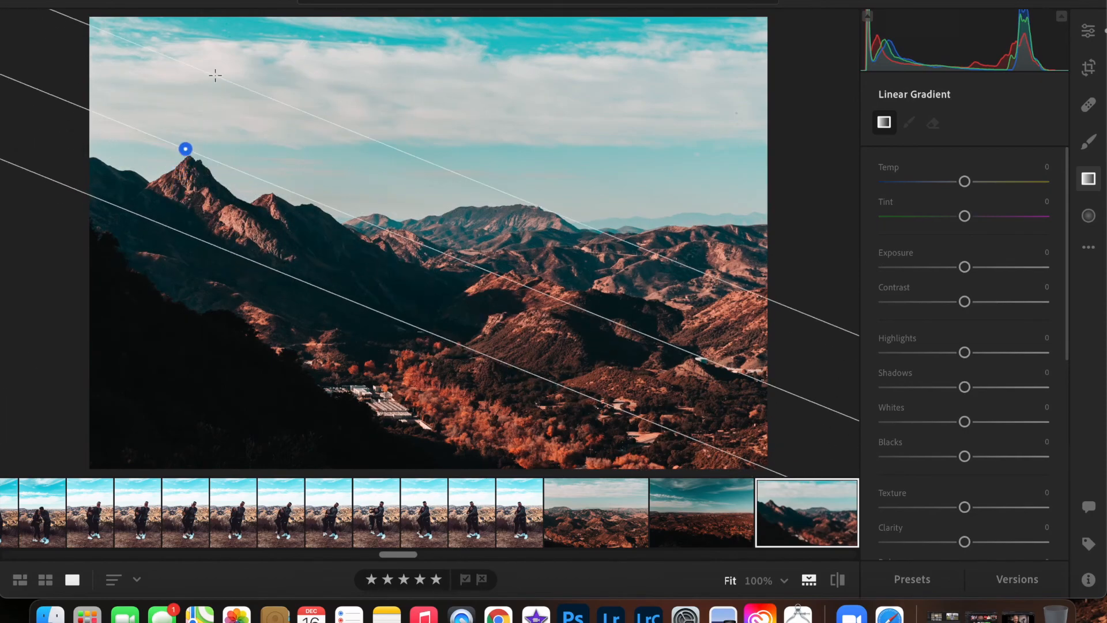
pyautogui.moveTo(242, 258); pyautogui.dragTo(262, 400)
pyautogui.moveTo(163, 208); pyautogui.dragTo(465, 319)
pyautogui.moveTo(965, 214); pyautogui.dragTo(974, 214)
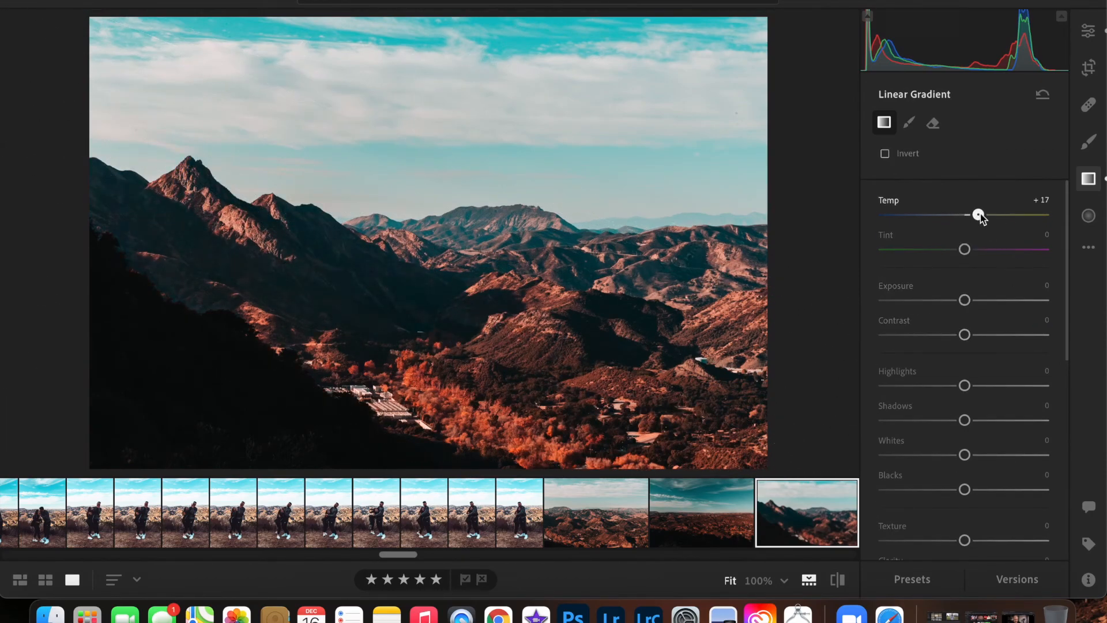
# Raise the linear gradient's contrast and fine-tune its remaining local adjustments
pyautogui.moveTo(964, 335); pyautogui.dragTo(992, 311)
pyautogui.scroll(-3, 949, 346)
pyautogui.moveTo(965, 345)
pyautogui.mouseDown()
pyautogui.moveTo(981, 345)
pyautogui.moveTo(944, 346)
pyautogui.mouseUp()
pyautogui.scroll(-3, 970, 352)
pyautogui.scroll(5, 969, 348)
# Straighten the photo by about +0.62 while keeping its original aspect ratio
pyautogui.click(1089, 142)
pyautogui.click(1089, 105)
pyautogui.click(1089, 67)
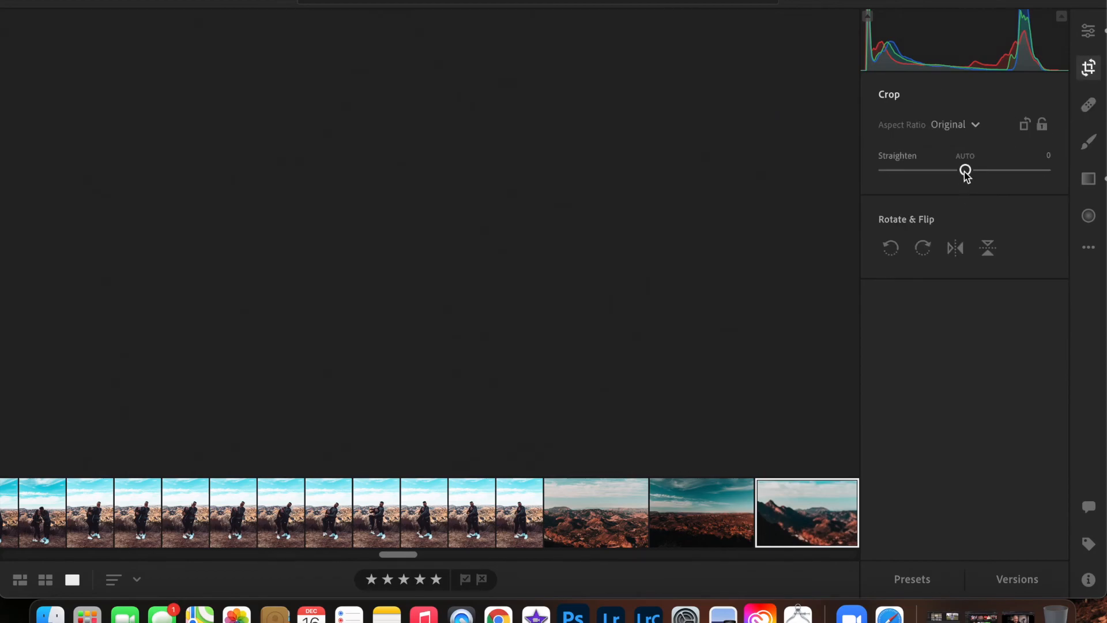
pyautogui.moveTo(964, 170); pyautogui.dragTo(968, 174)
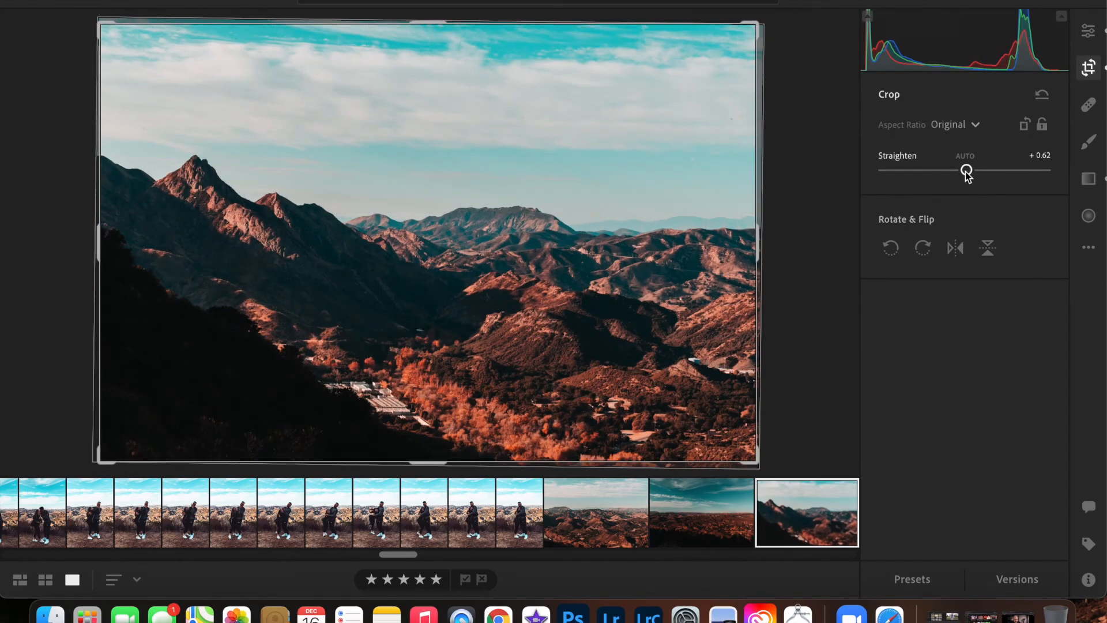
# Open the edited photo in Photoshop, fit it to the view and unlock its Background layer
pyautogui.press('e')
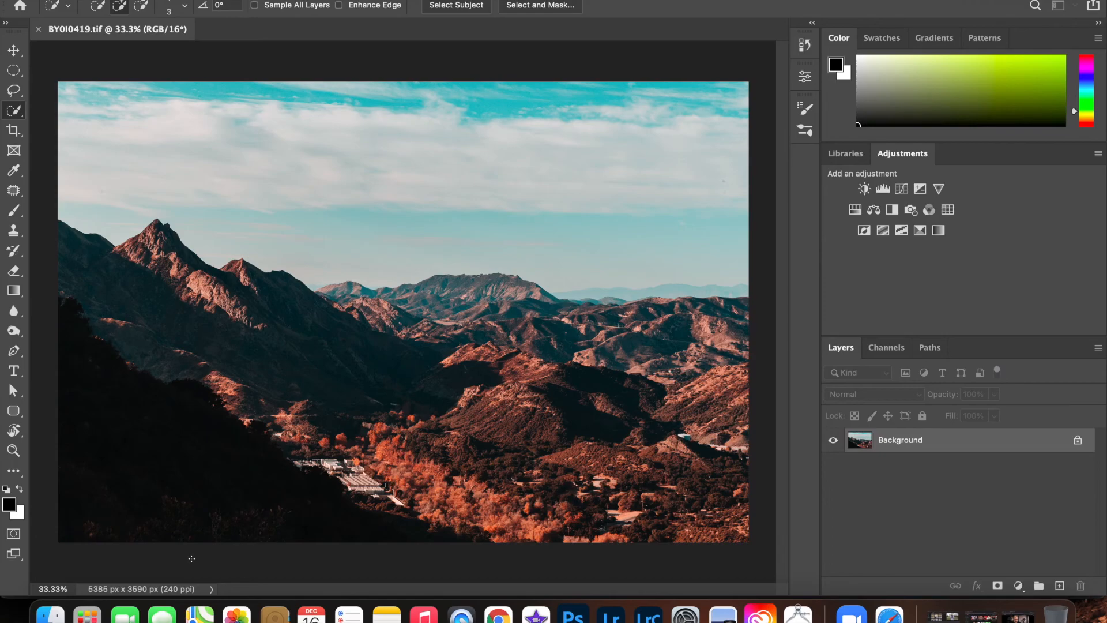
pyautogui.press('super+0')
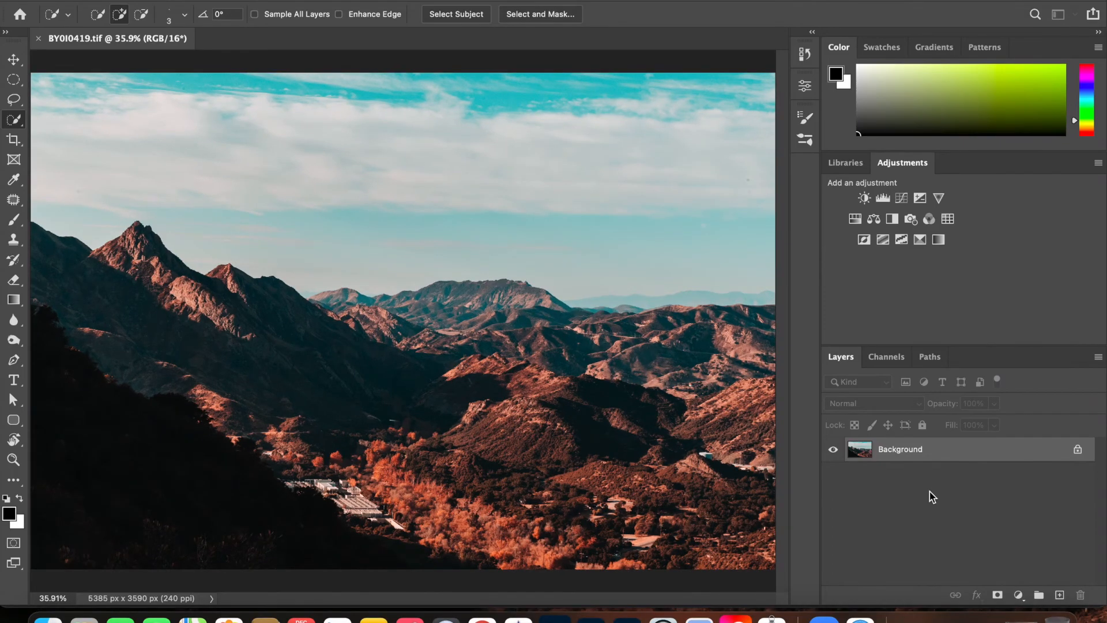
pyautogui.click(1078, 450)
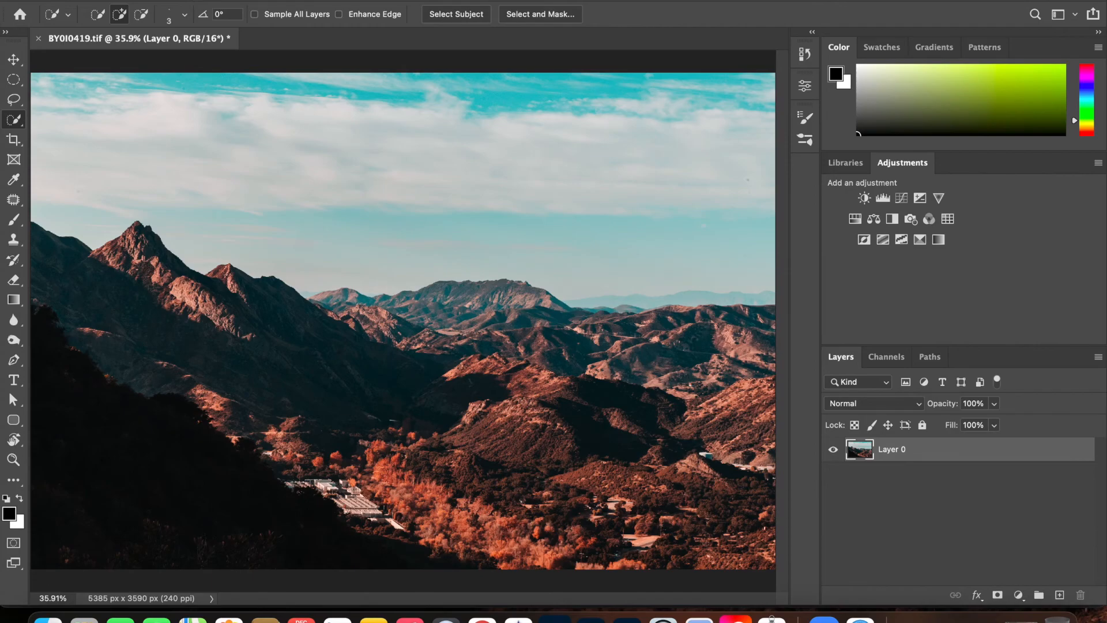
# Start Sky Replacement on the unlocked photo layer
pyautogui.click(116, 0)
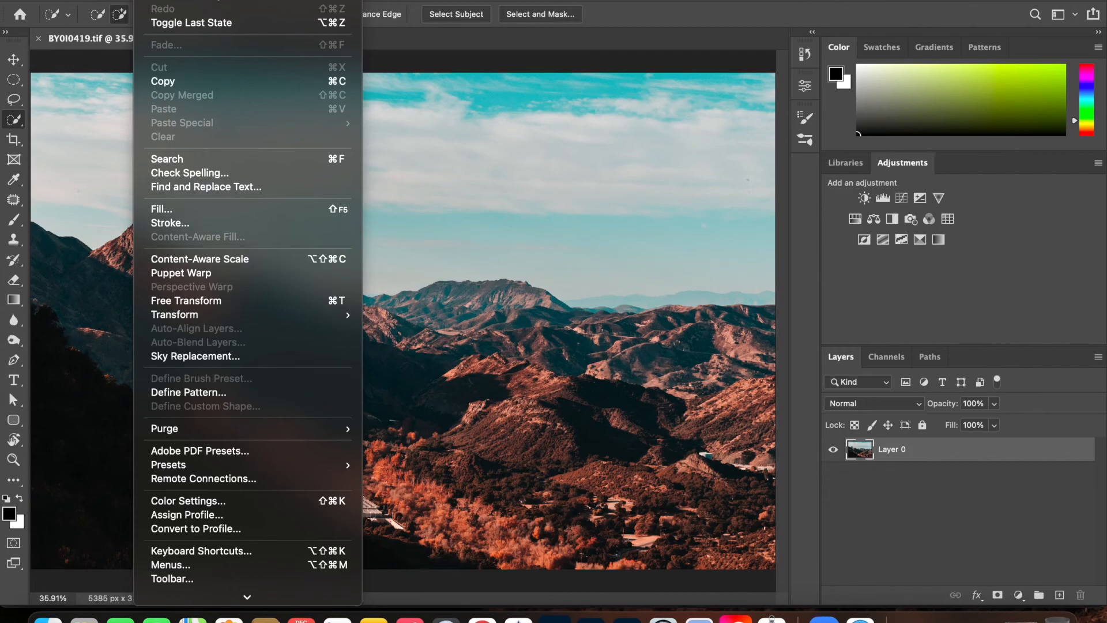
pyautogui.click(688, 16)
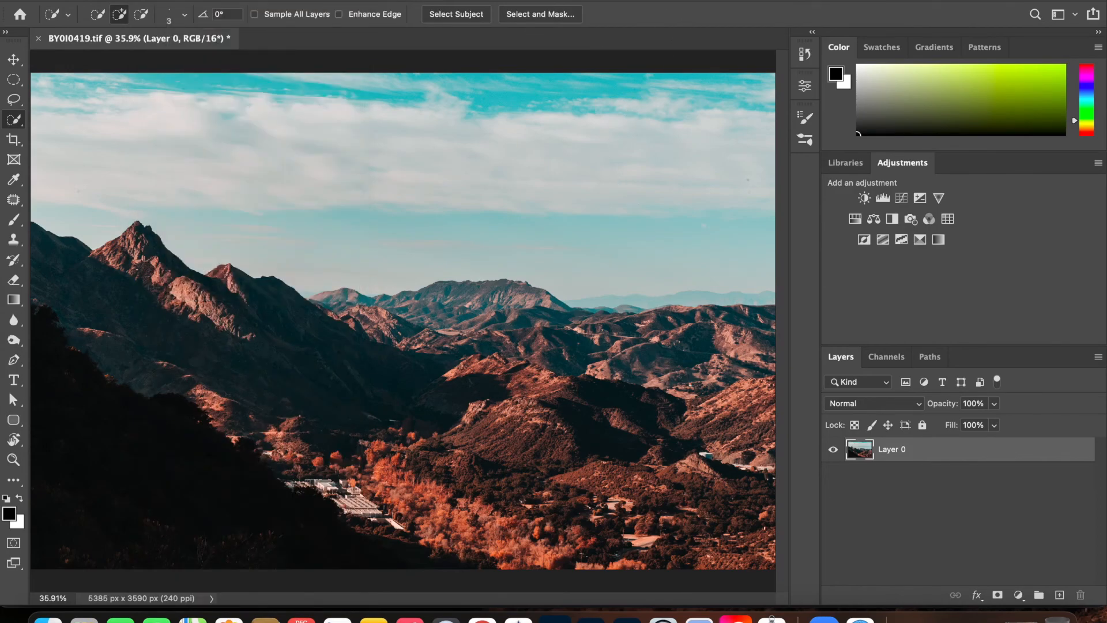
pyautogui.click(148, 1)
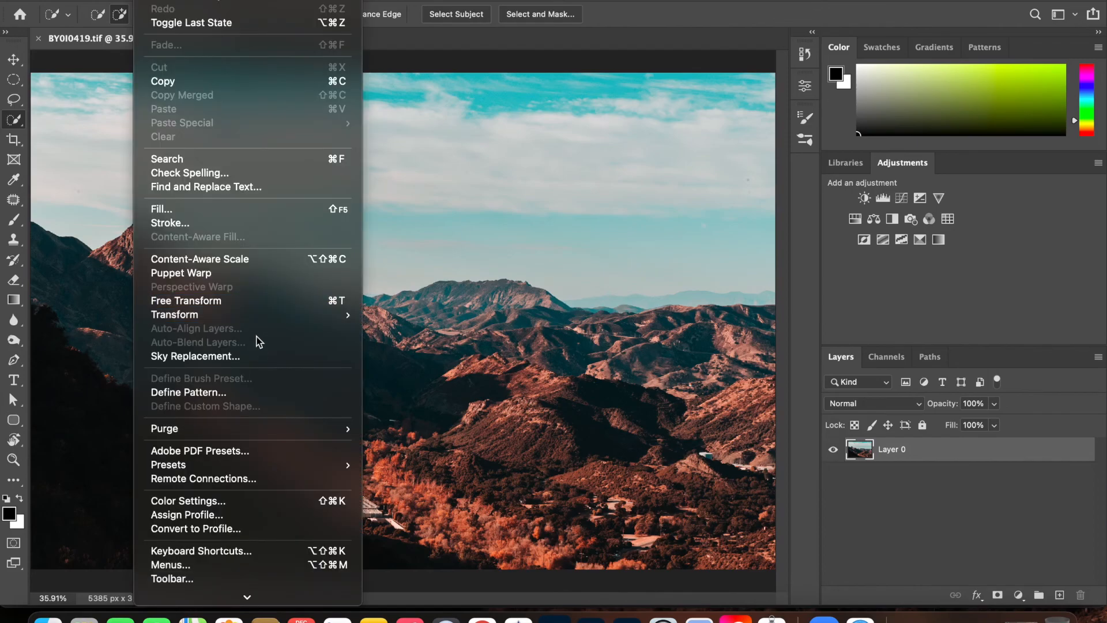
pyautogui.click(264, 357)
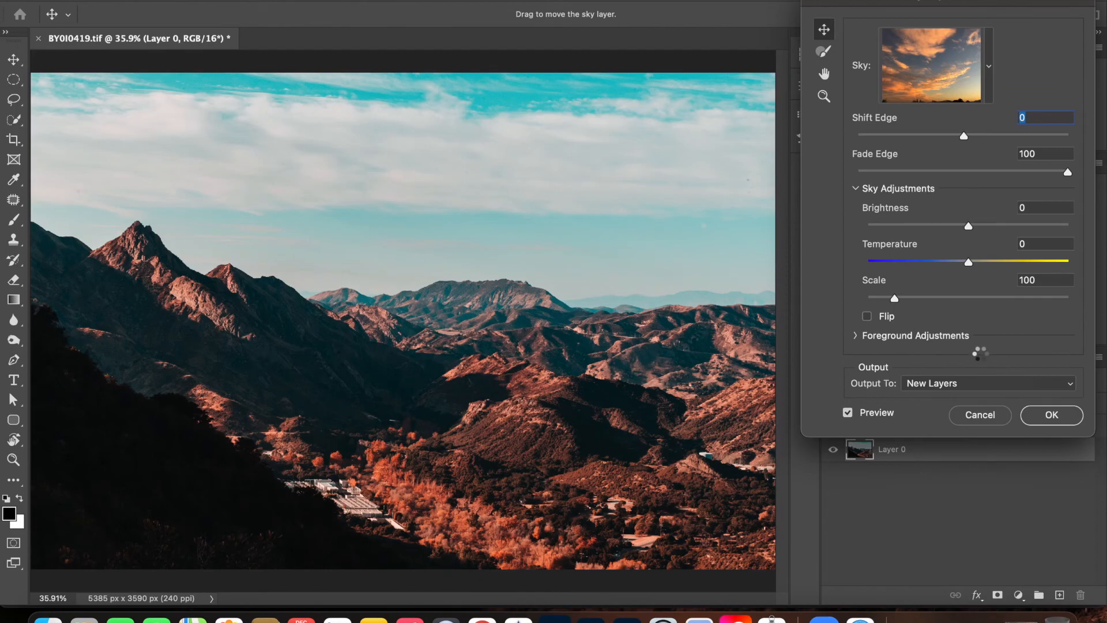
# Try the clear sky from Blue Skies and two red cloudy skies from Spectacular as replacements
pyautogui.click(989, 65)
pyautogui.click(909, 210)
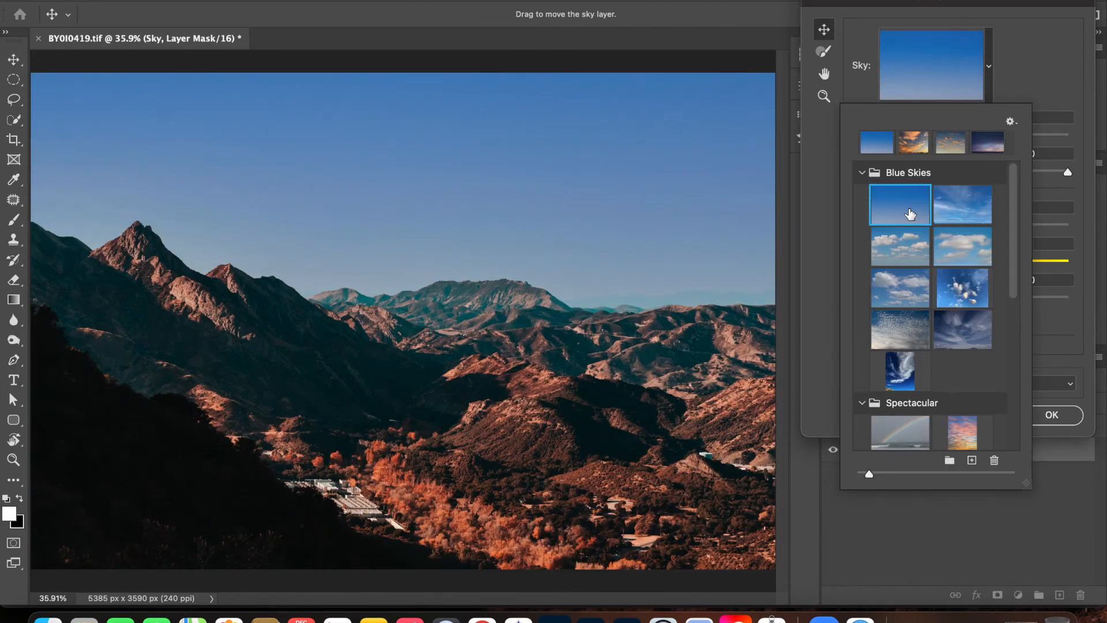
pyautogui.scroll(-5, 968, 304)
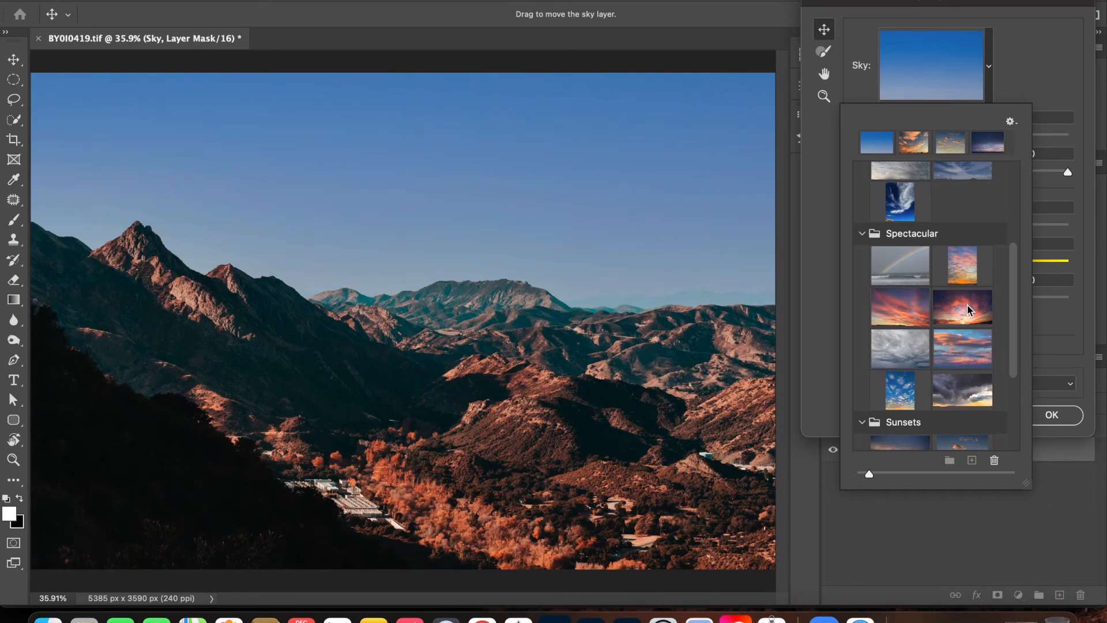
pyautogui.click(967, 303)
pyautogui.click(907, 307)
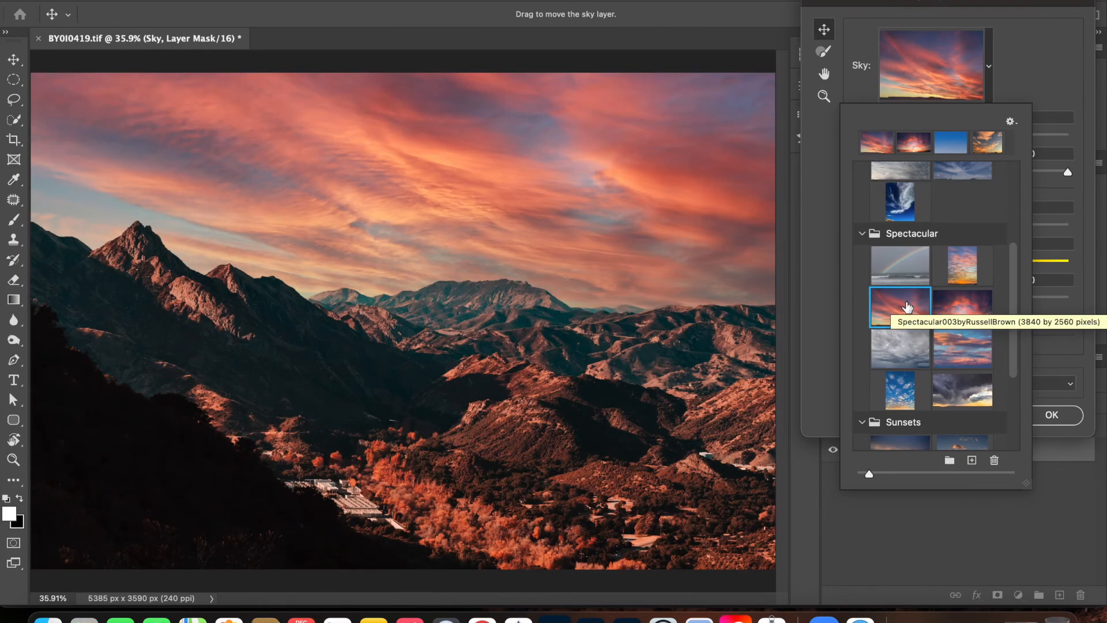
# Try the small orange clouds sky from Sunsets and select the cloudless blue-to-orange Sunsets sky instead
pyautogui.scroll(-5, 907, 307)
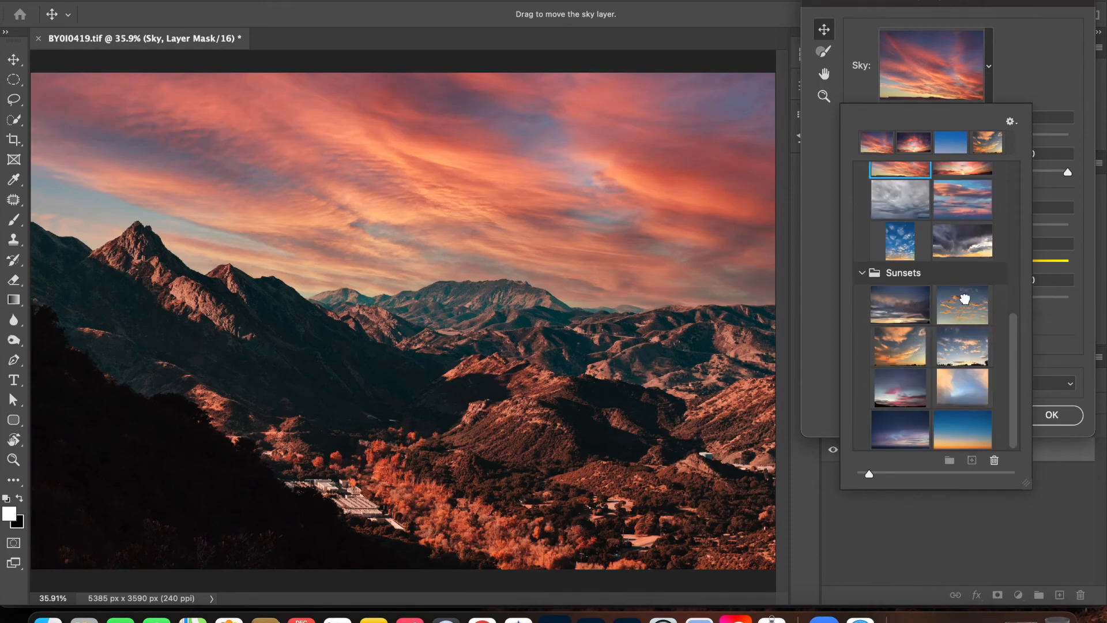
pyautogui.click(965, 298)
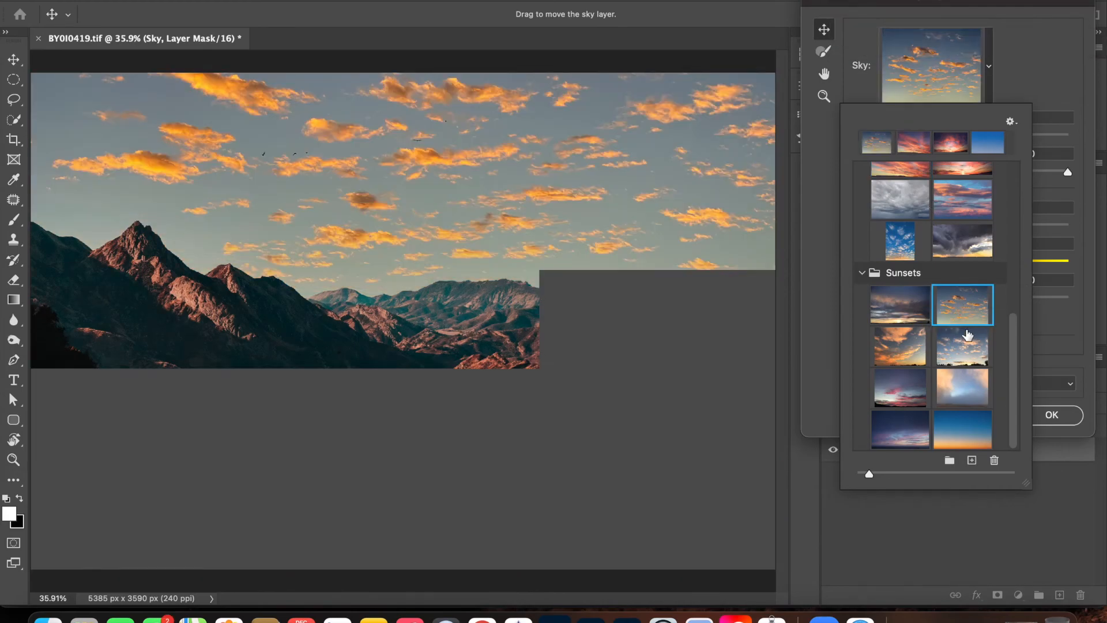
pyautogui.click(961, 430)
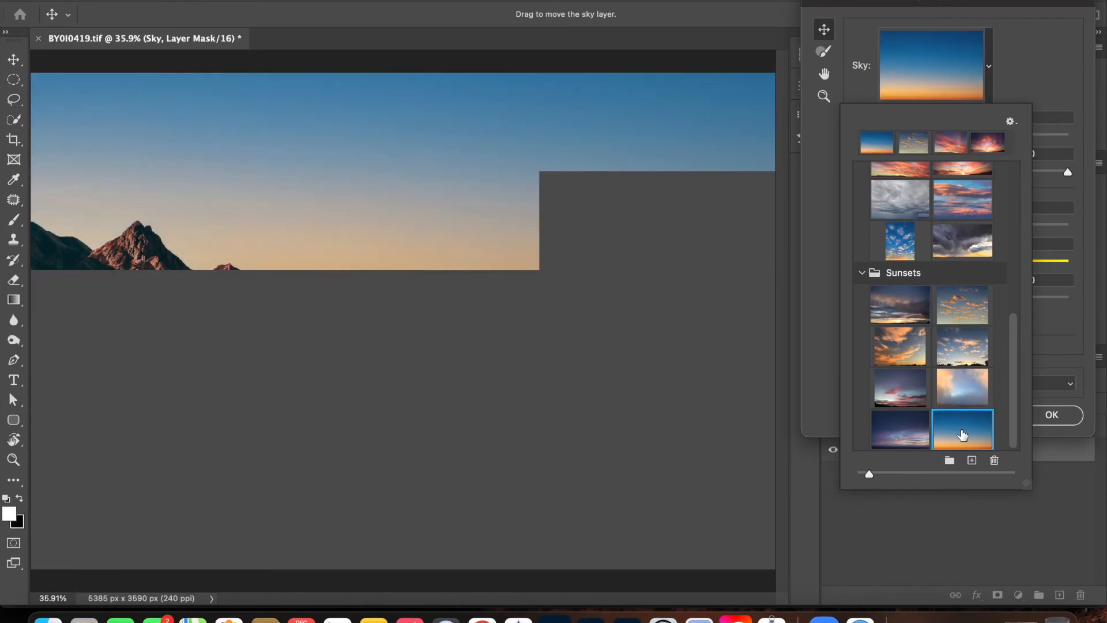
# Replace the cloudless sky with the Sunsets sky that has large, dramatic orange clouds
pyautogui.press('Return')
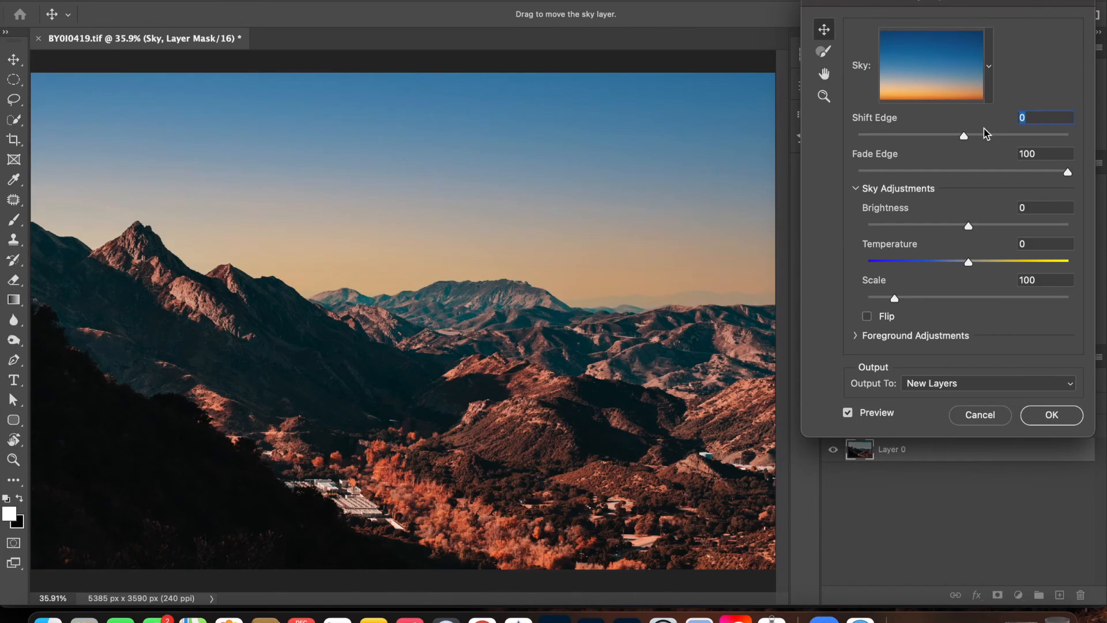
pyautogui.click(989, 68)
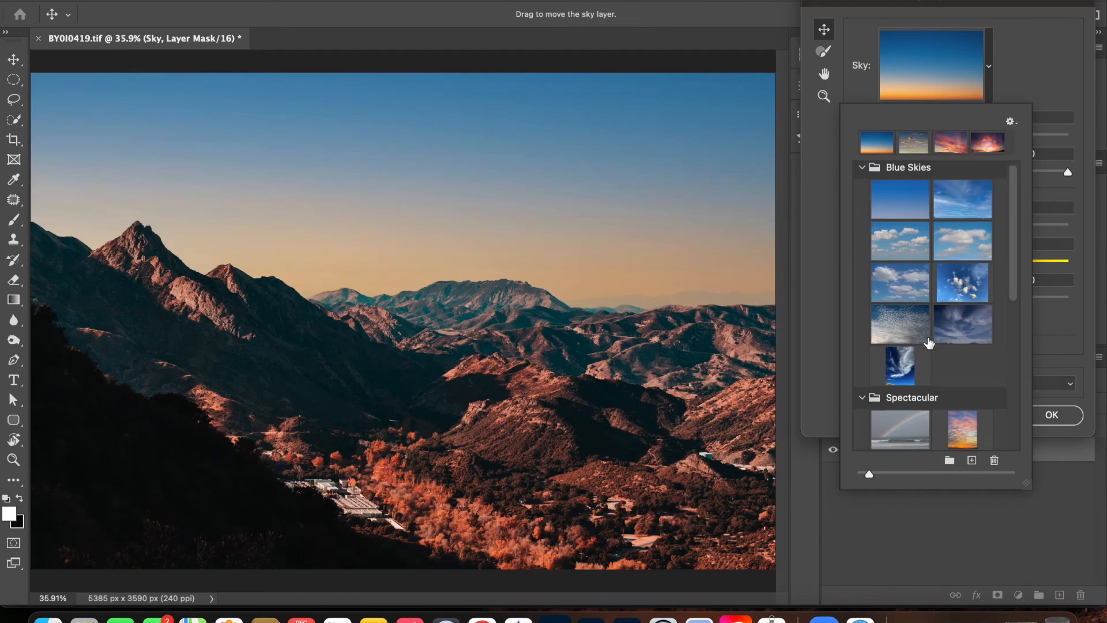
pyautogui.scroll(-10, 929, 343)
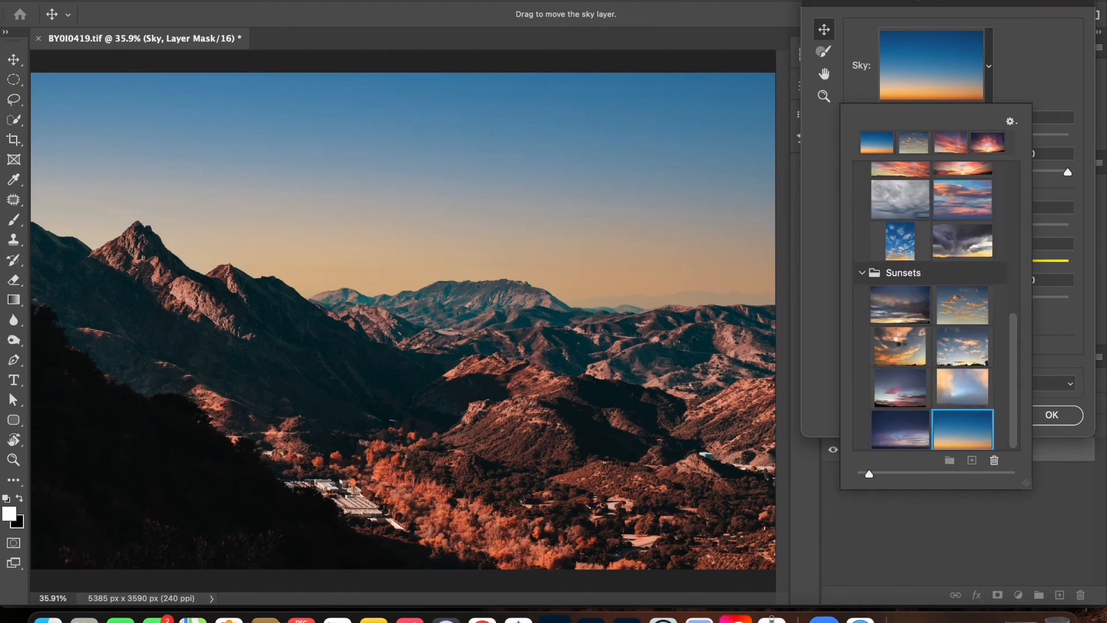
pyautogui.click(901, 345)
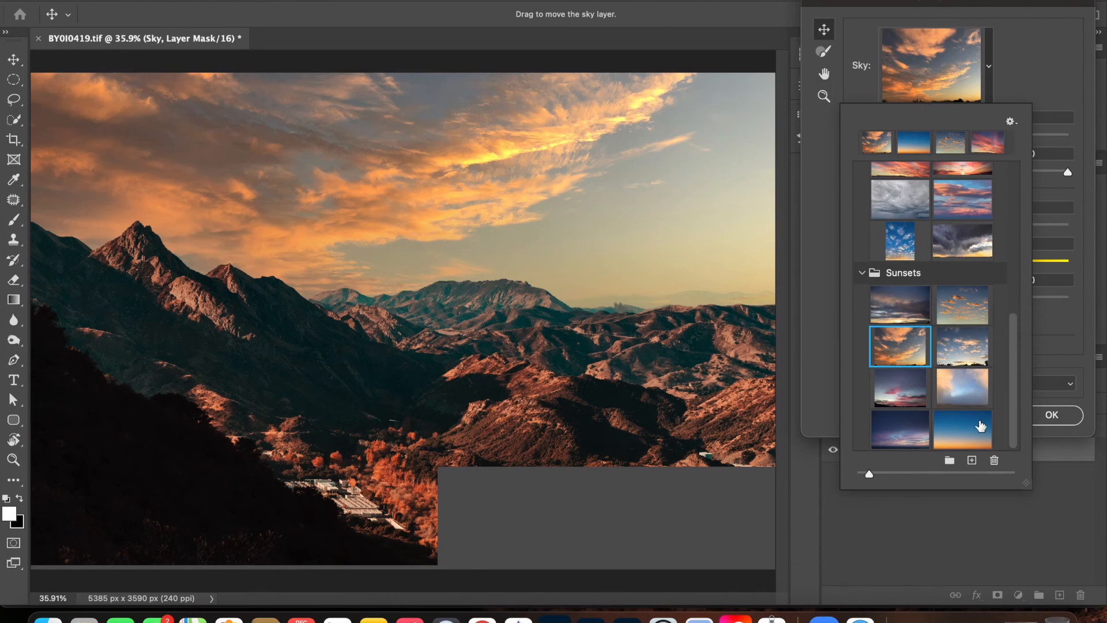
pyautogui.click(954, 527)
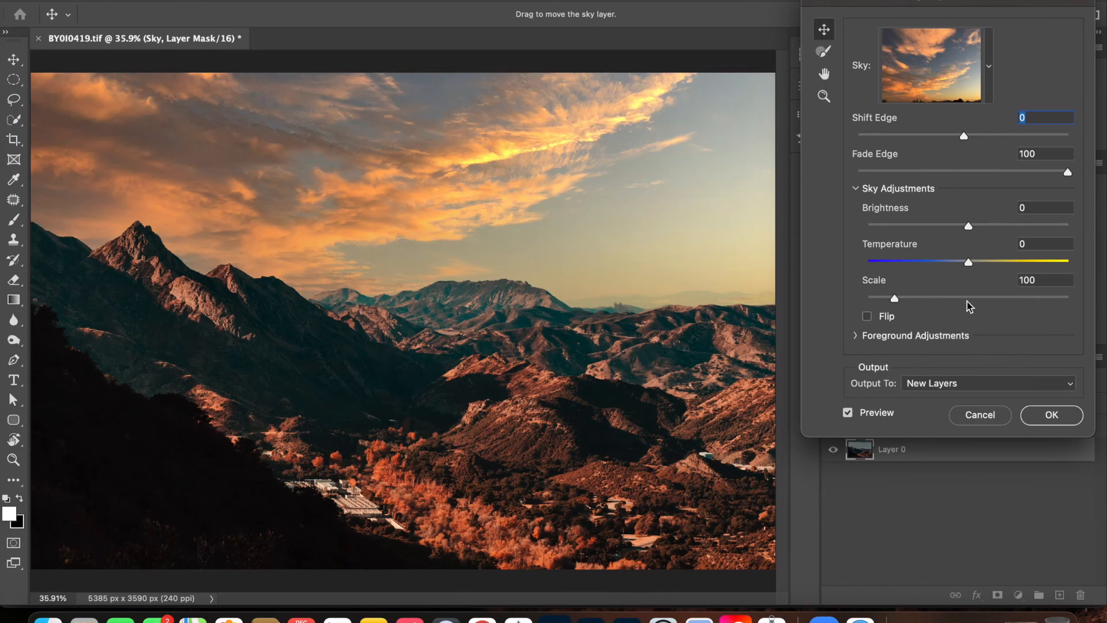
# Cool the replacement sky to Temperature -23 and set its Scale to 107
pyautogui.moveTo(969, 264); pyautogui.dragTo(946, 266)
pyautogui.moveTo(894, 298); pyautogui.dragTo(924, 300)
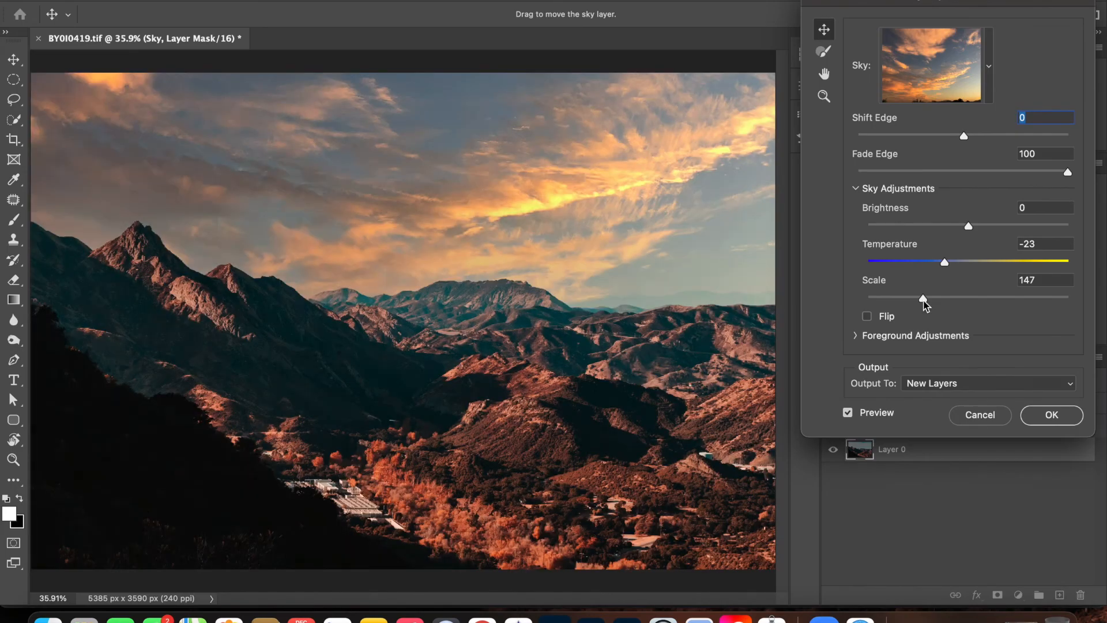
pyautogui.moveTo(924, 299); pyautogui.dragTo(901, 301)
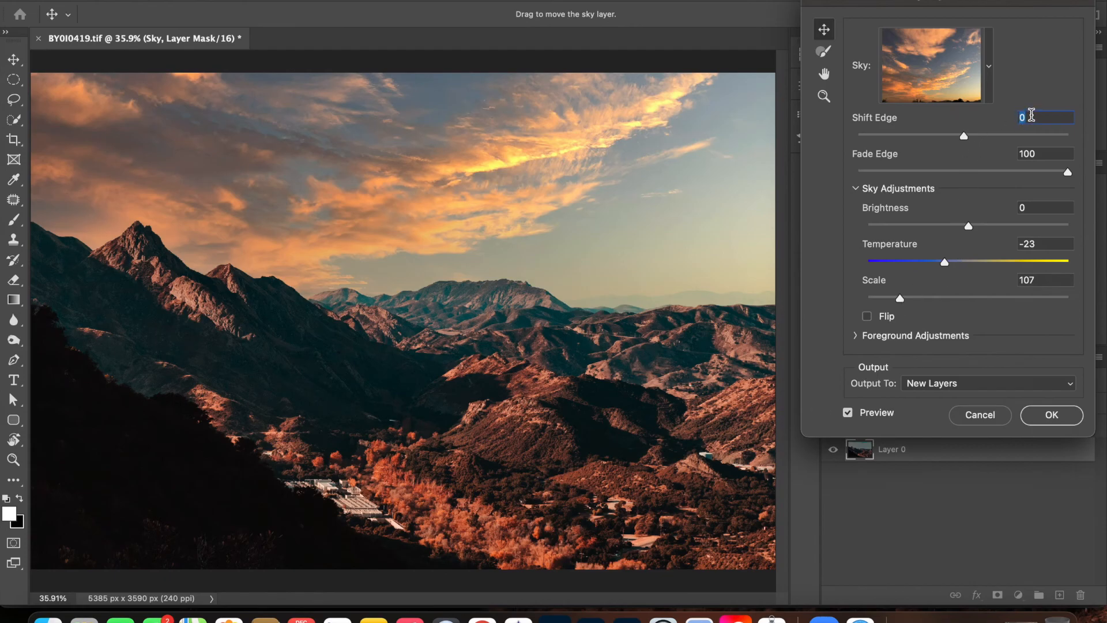
# Set Shift Edge to 15, keep sky Brightness at 0 and apply the sky replacement to new layers
pyautogui.write('15')
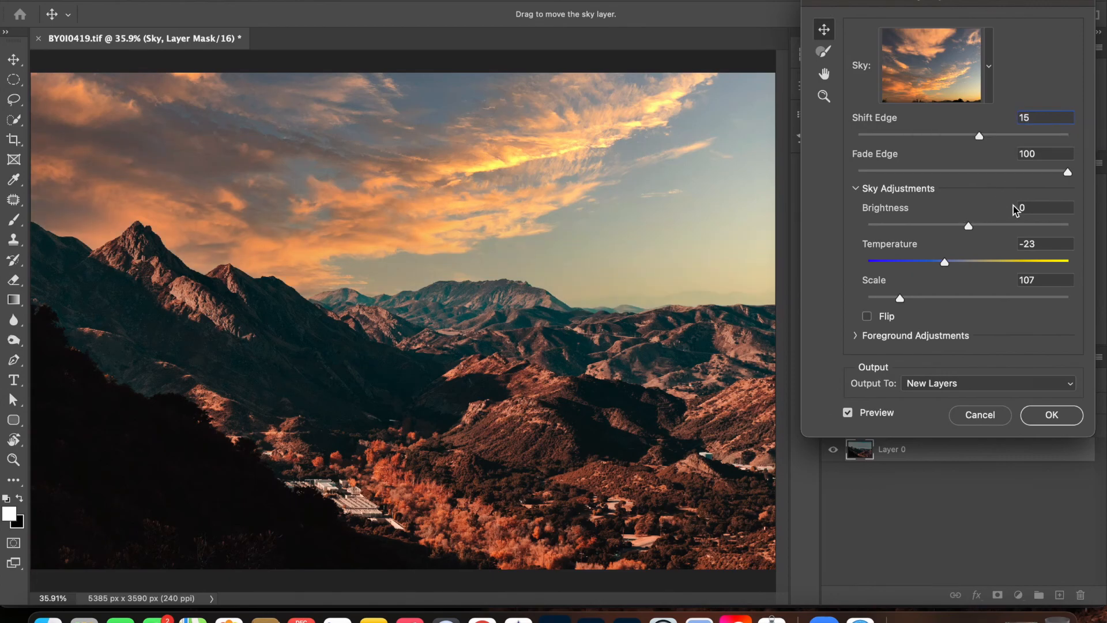
pyautogui.moveTo(970, 230); pyautogui.dragTo(984, 226)
pyautogui.click(1041, 204)
pyautogui.write('0')
pyautogui.click(1058, 418)
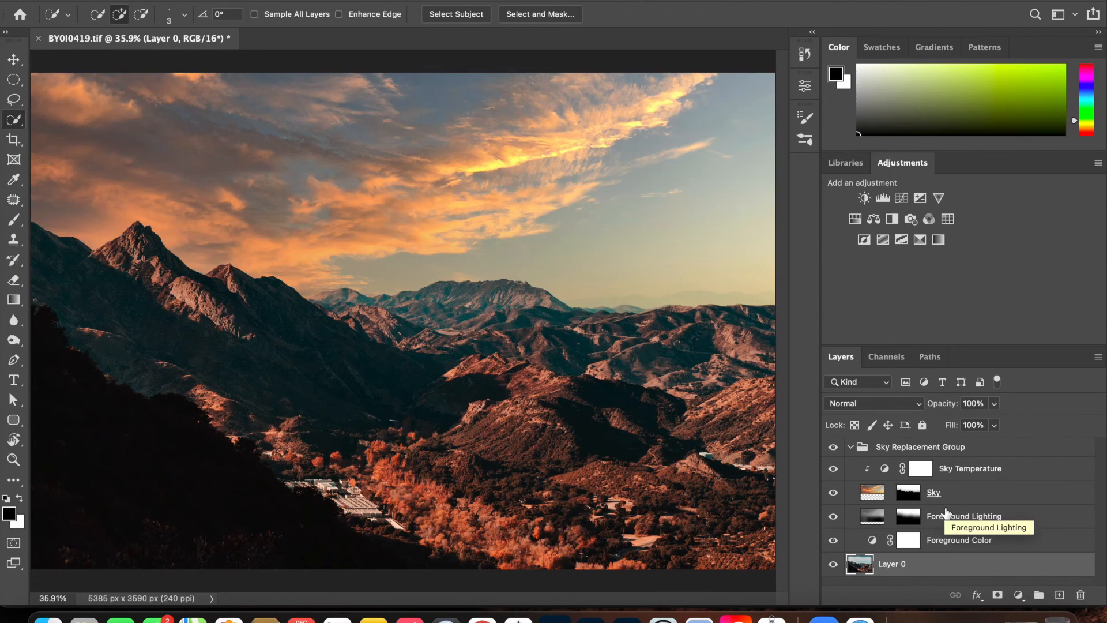
# Hide the layers in the Sky Replacement Group one by one and show them again to examine each one's effect
pyautogui.click(833, 540)
pyautogui.click(834, 516)
pyautogui.click(834, 492)
pyautogui.click(833, 492)
pyautogui.click(834, 468)
pyautogui.click(833, 492)
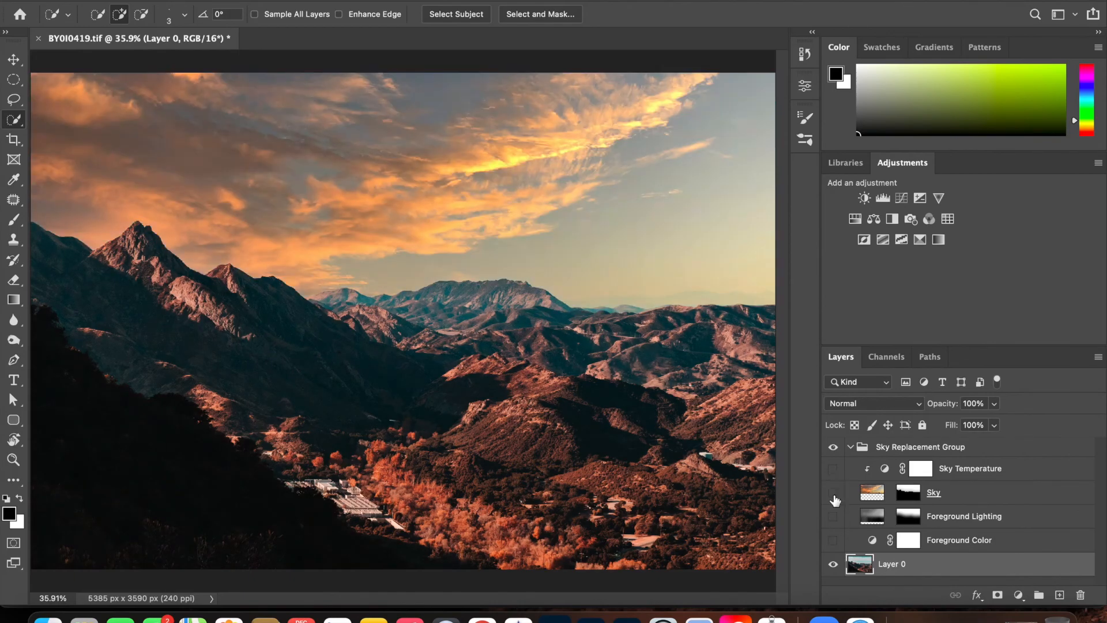
pyautogui.click(834, 469)
pyautogui.click(834, 492)
pyautogui.click(834, 492)
pyautogui.click(833, 516)
pyautogui.click(834, 492)
pyautogui.click(833, 540)
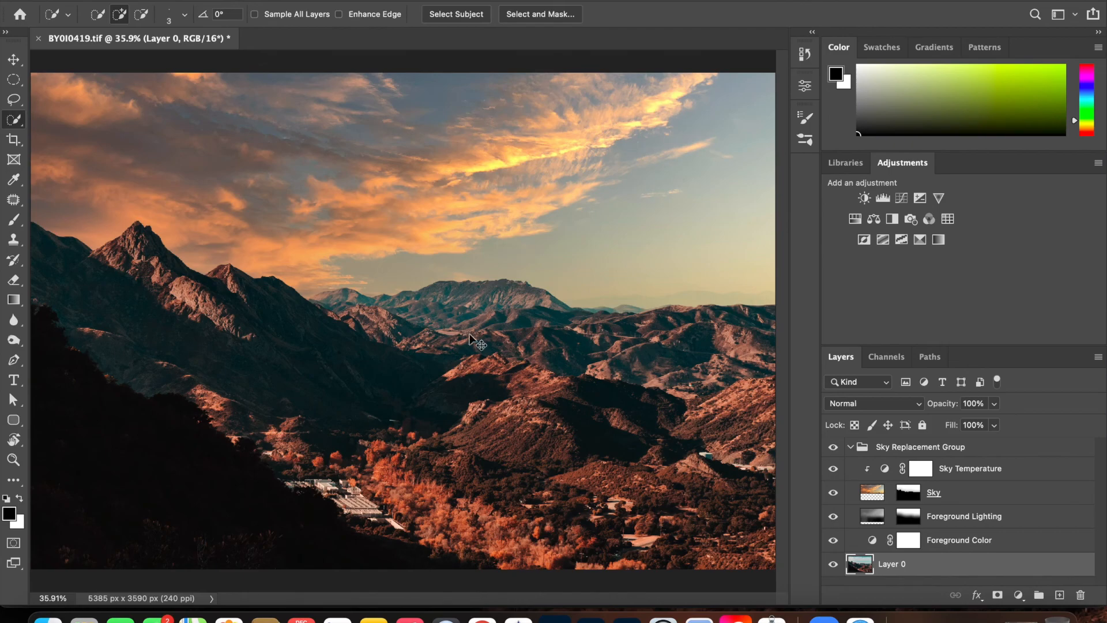
# Use the Clone Stamp at size 100 to cover the building complex's right end and nearby pole with orange foliage on Layer 0
pyautogui.press('super+equal')
pyautogui.press('super+equal')
pyautogui.press('super+equal')
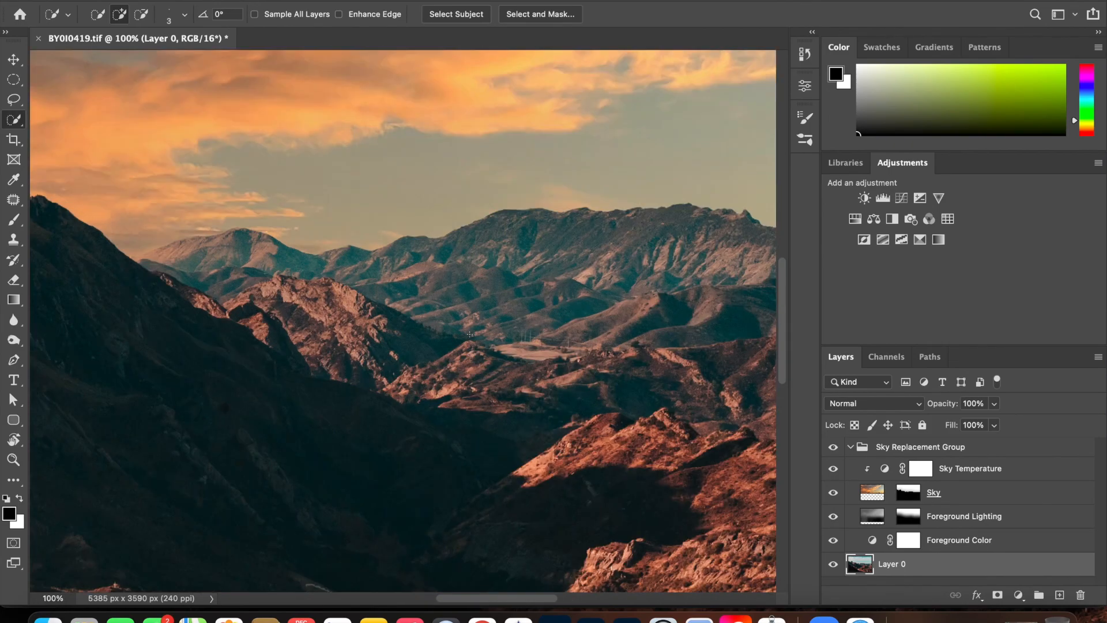
pyautogui.scroll(-10, 469, 334)
pyautogui.scroll(-3, 470, 333)
pyautogui.hscroll(-2, 469, 333)
pyautogui.scroll(4, 470, 333)
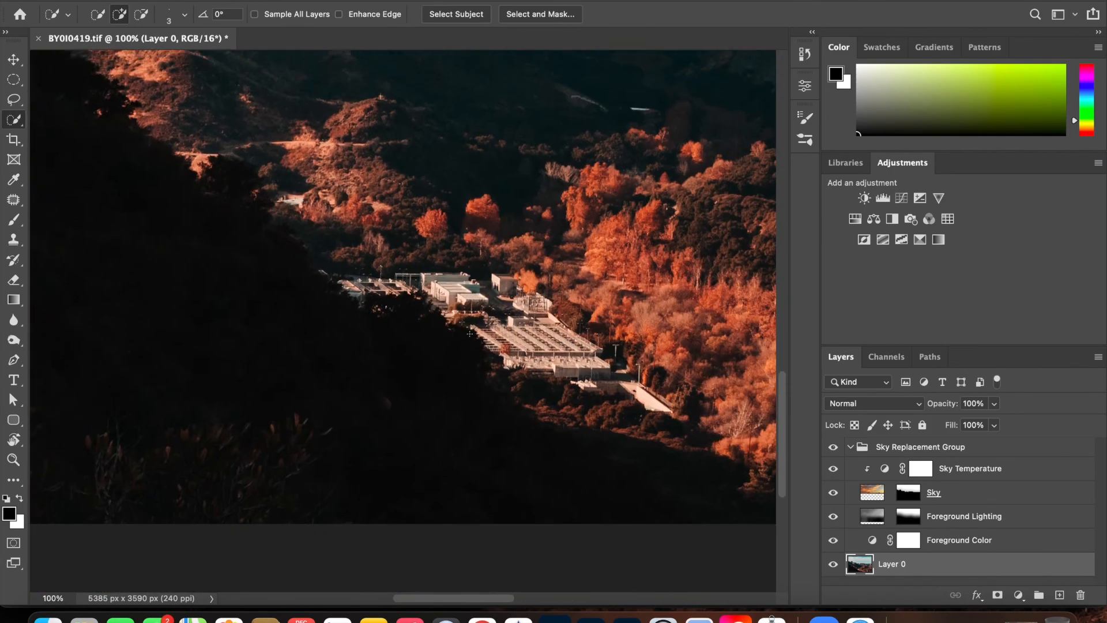
pyautogui.click(14, 239)
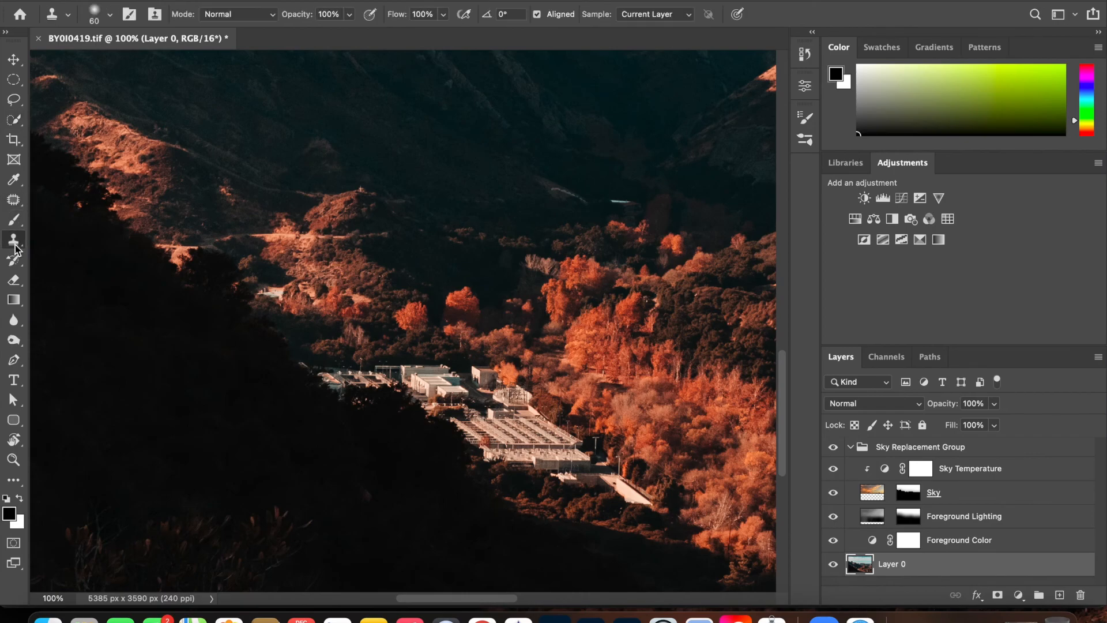
pyautogui.hscroll(4, 404, 424)
pyautogui.hscroll(2, 484, 425)
pyautogui.scroll(-2, 484, 425)
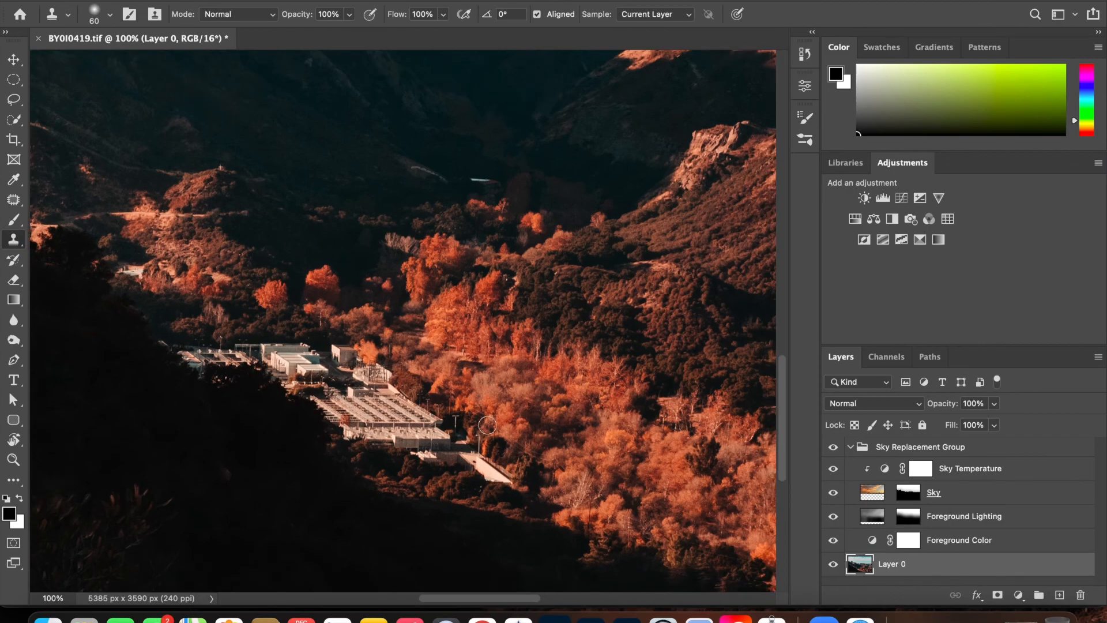
pyautogui.press(']')
pyautogui.press(']')
pyautogui.press(']')
pyautogui.press(']')
pyautogui.keyDown('alt'); pyautogui.click(566, 431); pyautogui.keyUp('alt')
pyautogui.moveTo(500, 472)
pyautogui.mouseDown()
pyautogui.moveTo(474, 438)
pyautogui.moveTo(449, 418)
pyautogui.moveTo(435, 420)
pyautogui.moveTo(447, 454)
pyautogui.moveTo(459, 452)
pyautogui.moveTo(419, 397)
pyautogui.moveTo(422, 424)
pyautogui.moveTo(403, 440)
pyautogui.moveTo(476, 459)
pyautogui.mouseUp()
pyautogui.click(476, 413)
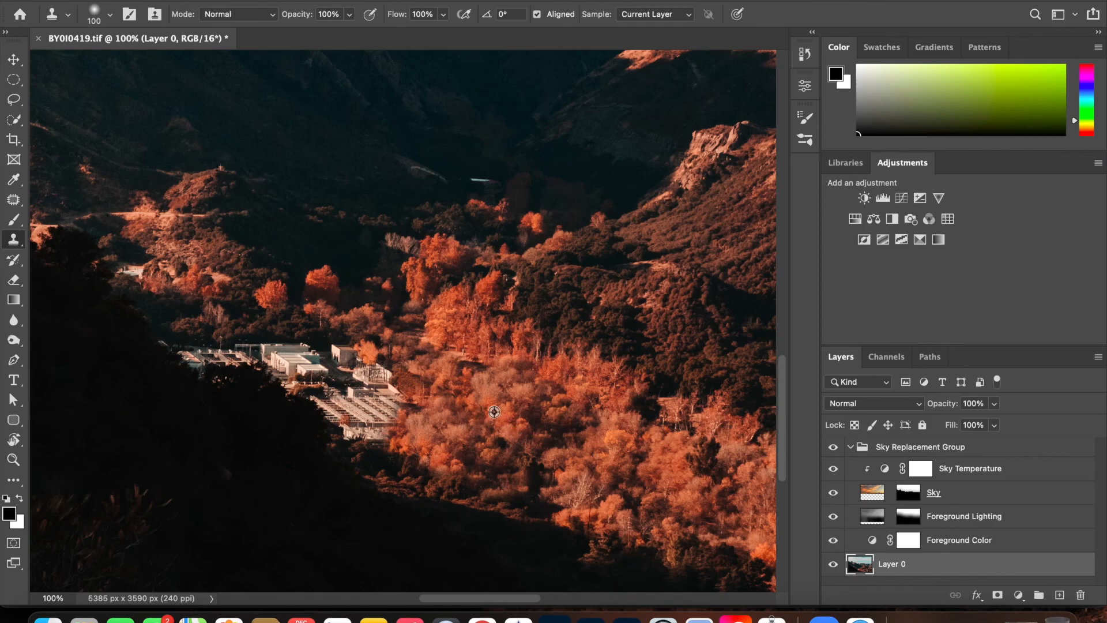
# Clone the orange trees over the remaining buildings of the complex in the valley
pyautogui.keyDown('alt'); pyautogui.click(466, 372); pyautogui.keyUp('alt')
pyautogui.moveTo(403, 410)
pyautogui.mouseDown()
pyautogui.moveTo(382, 385)
pyautogui.moveTo(404, 387)
pyautogui.moveTo(387, 437)
pyautogui.moveTo(371, 435)
pyautogui.moveTo(354, 427)
pyautogui.moveTo(372, 411)
pyautogui.moveTo(360, 390)
pyautogui.moveTo(345, 381)
pyautogui.moveTo(350, 410)
pyautogui.moveTo(330, 404)
pyautogui.moveTo(351, 386)
pyautogui.moveTo(408, 394)
pyautogui.moveTo(374, 366)
pyautogui.moveTo(391, 396)
pyautogui.moveTo(352, 423)
pyautogui.moveTo(325, 367)
pyautogui.moveTo(251, 349)
pyautogui.moveTo(337, 394)
pyautogui.moveTo(316, 337)
pyautogui.moveTo(203, 355)
pyautogui.moveTo(291, 374)
pyautogui.moveTo(369, 427)
pyautogui.mouseUp()
pyautogui.scroll(-1, 435, 431)
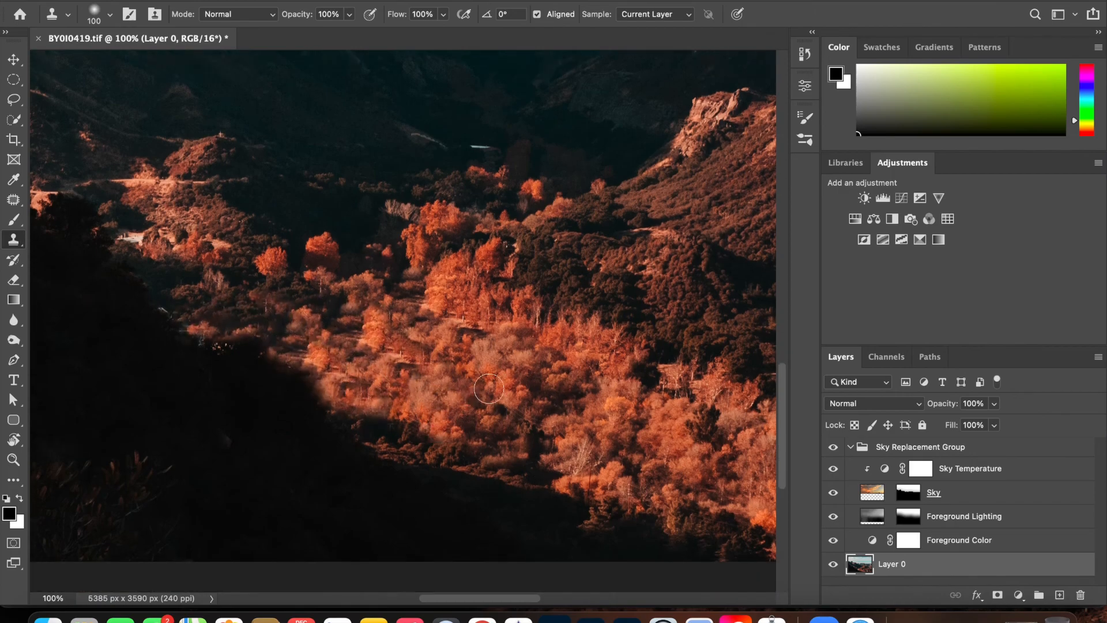
# Clone hillside texture over the small bright structure beside the dark slope with a size 60 brush
pyautogui.scroll(1, 392, 358)
pyautogui.hscroll(-3, 392, 357)
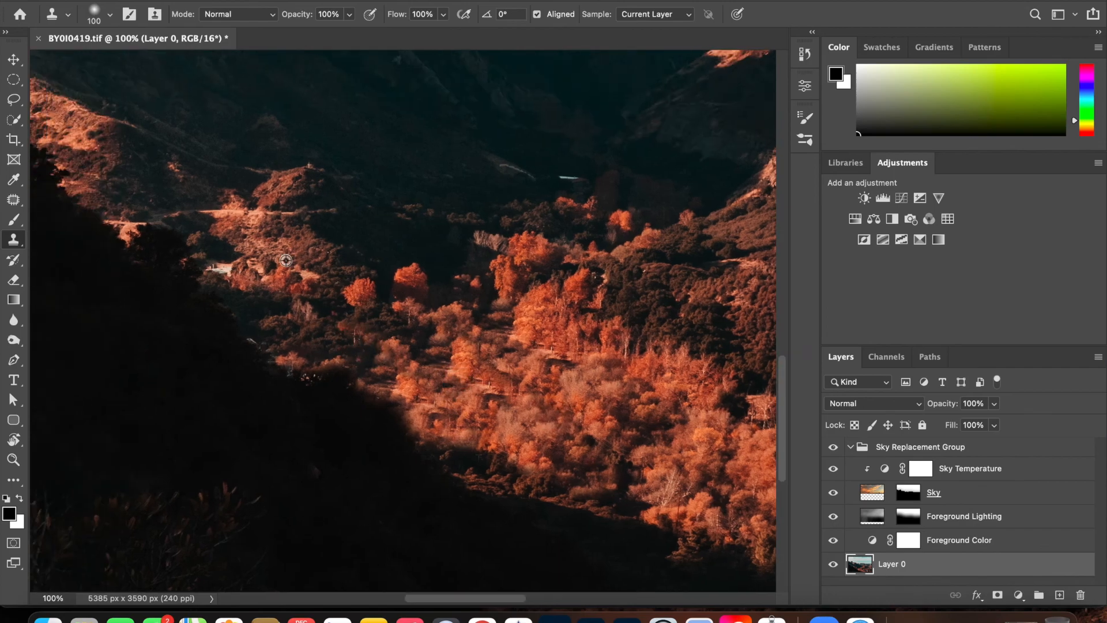
pyautogui.press('[')
pyautogui.press('[')
pyautogui.press('[')
pyautogui.press('[')
pyautogui.keyDown('alt'); pyautogui.click(267, 261); pyautogui.keyUp('alt')
pyautogui.moveTo(231, 268)
pyautogui.mouseDown()
pyautogui.moveTo(213, 269)
pyautogui.moveTo(230, 270)
pyautogui.mouseUp()
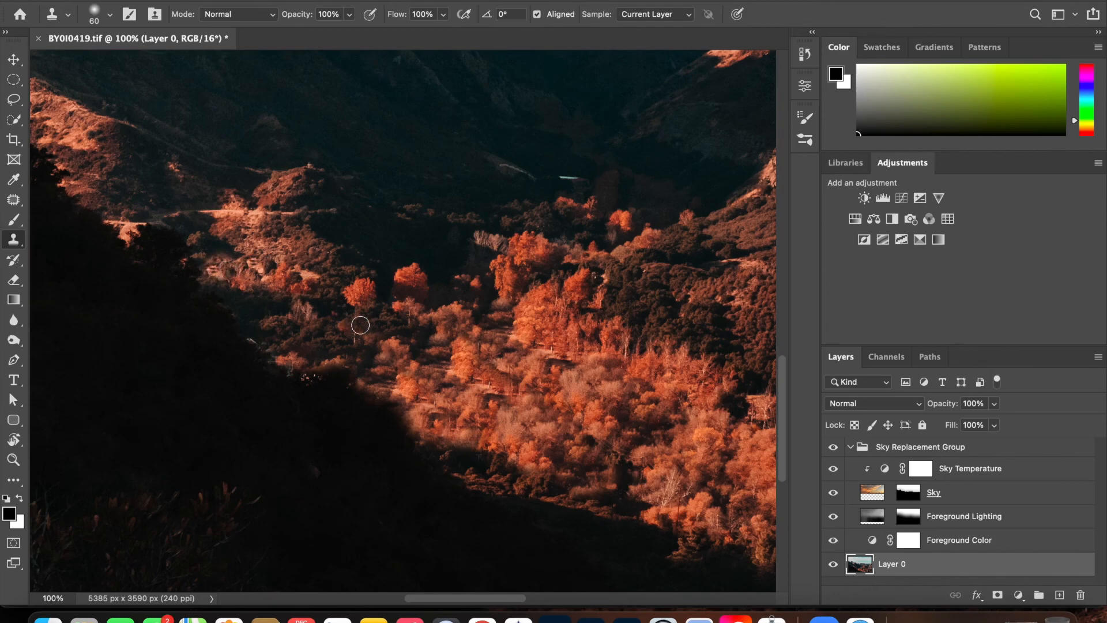
# Clone dark trees over the small house and dirt strip behind the orange trees
pyautogui.hscroll(10, 360, 325)
pyautogui.scroll(3, 360, 325)
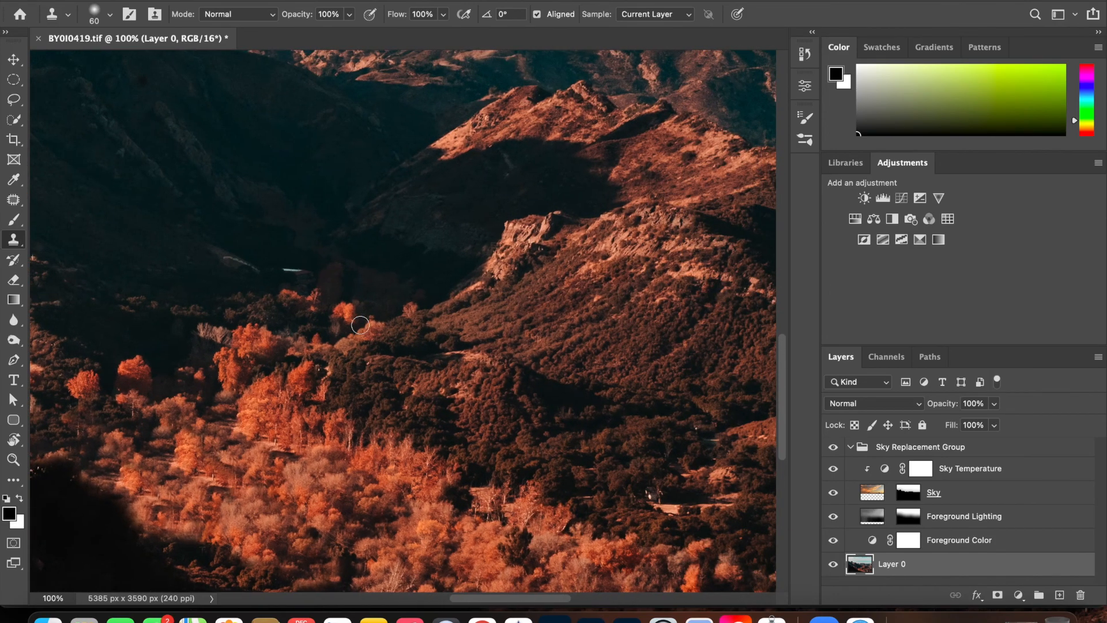
pyautogui.hscroll(10, 360, 325)
pyautogui.scroll(-4, 360, 326)
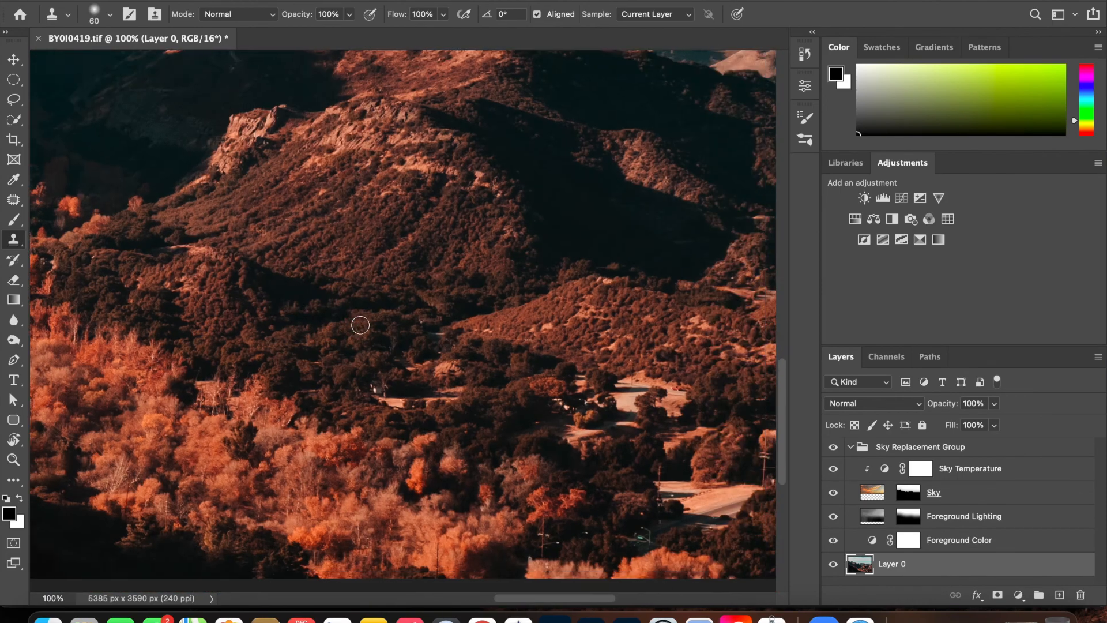
pyautogui.hscroll(4, 360, 325)
pyautogui.scroll(1, 360, 325)
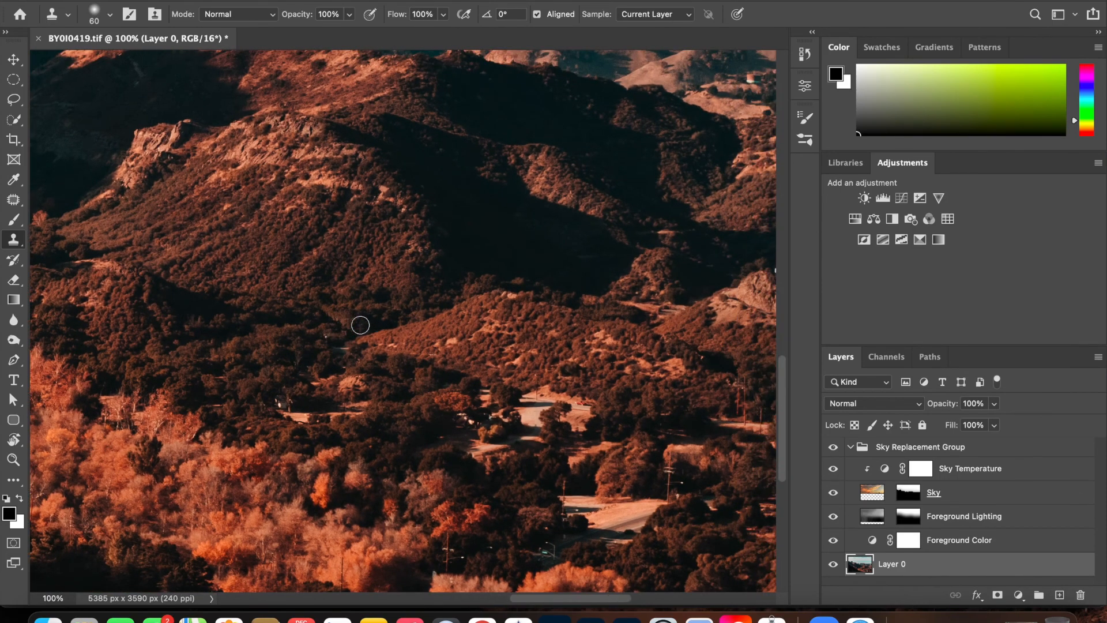
pyautogui.keyDown('alt'); pyautogui.click(288, 438); pyautogui.keyUp('alt')
pyautogui.moveTo(288, 414); pyautogui.dragTo(363, 403)
# Select the pale water tank behind the rocky ridge and remove it with Content-Aware Fill output to a new layer
pyautogui.hscroll(3, 398, 386)
pyautogui.scroll(1, 398, 385)
pyautogui.hscroll(8, 398, 386)
pyautogui.scroll(2, 398, 386)
pyautogui.click(16, 101)
pyautogui.click(17, 201)
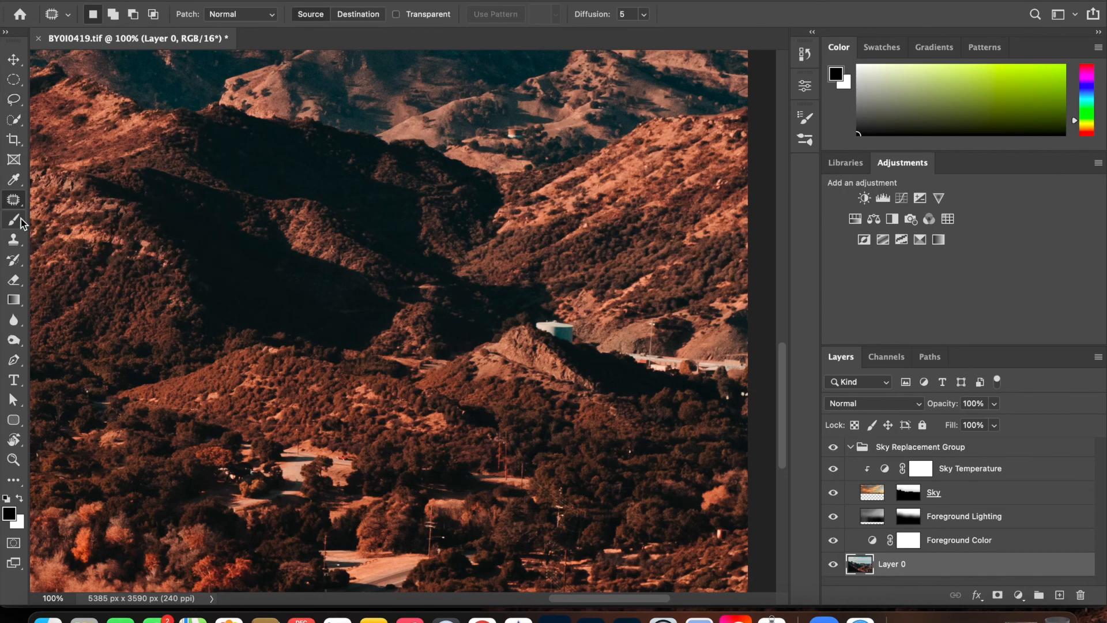
pyautogui.click(14, 120)
pyautogui.moveTo(557, 328); pyautogui.dragTo(569, 333)
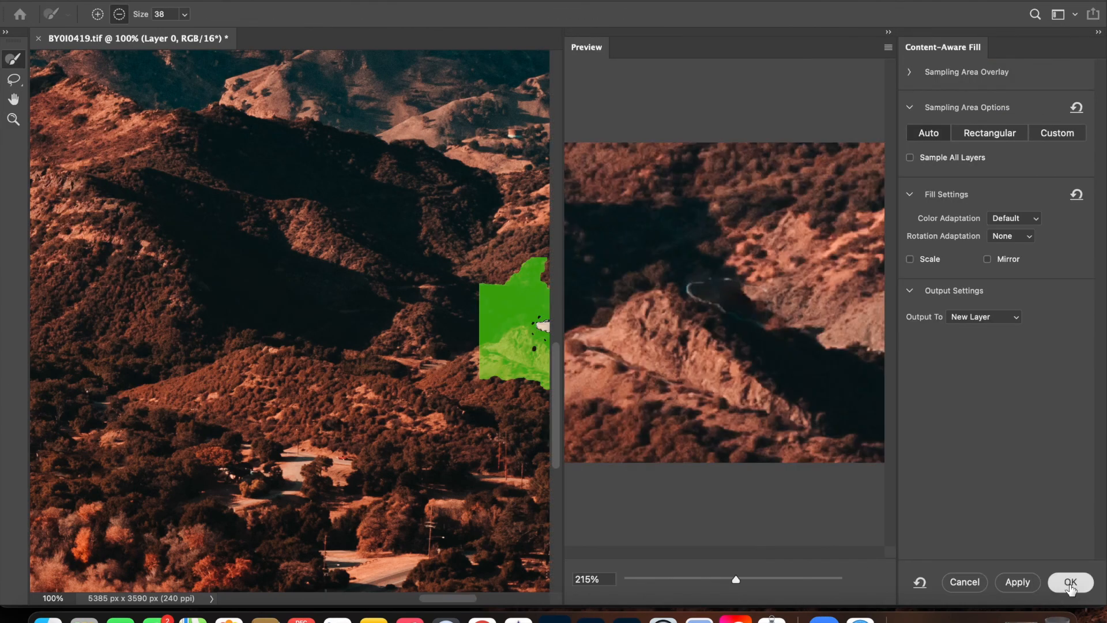
pyautogui.click(1068, 583)
# Reduce the Clone Stamp to size 40, make Layer 0 copy active and fit the whole image in view
pyautogui.press('s')
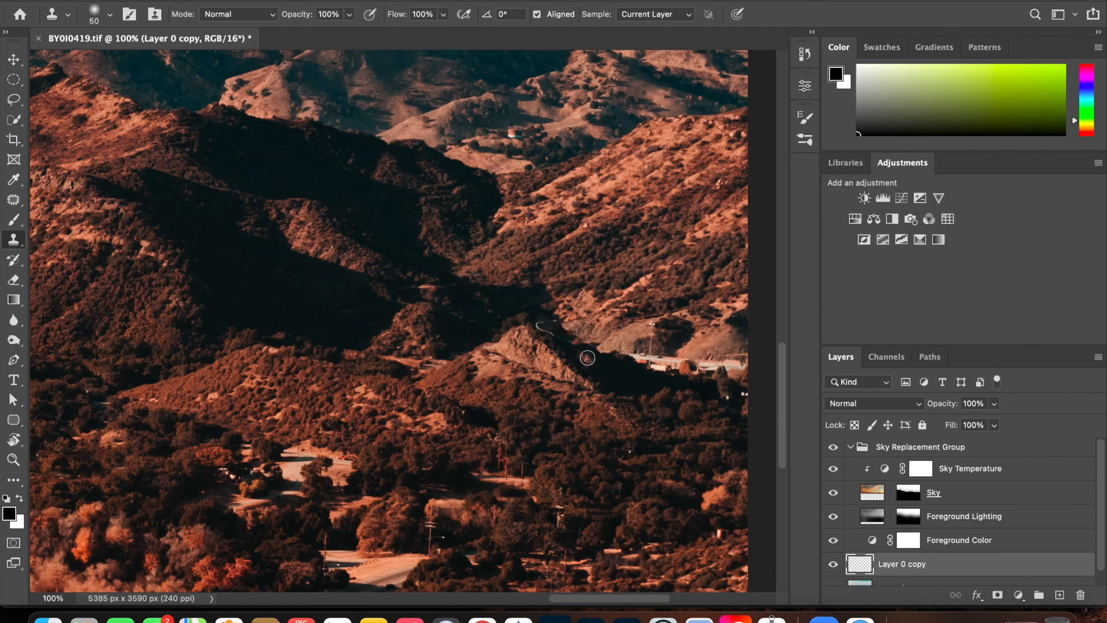
pyautogui.hotkey('alt', '[')
pyautogui.press('[')
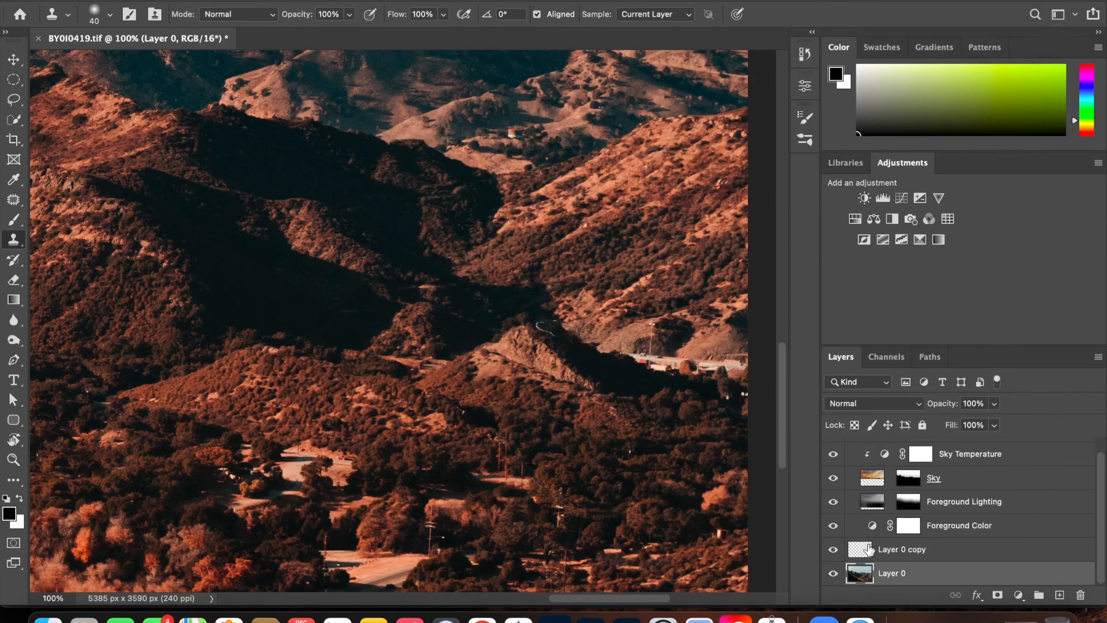
pyautogui.hotkey('alt', ']')
pyautogui.press('super+0')
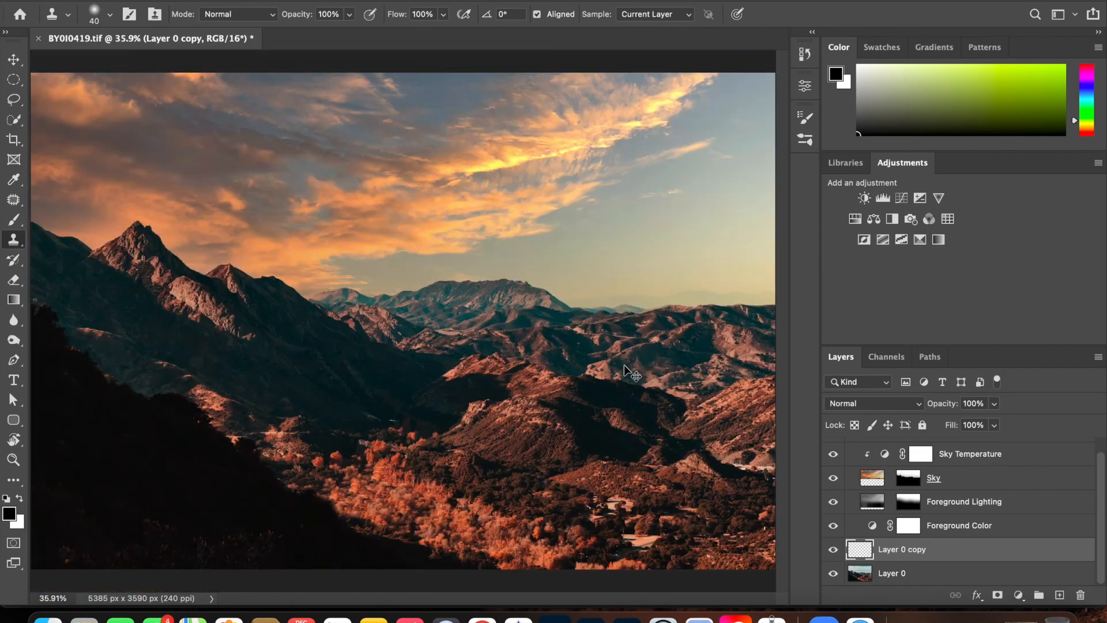